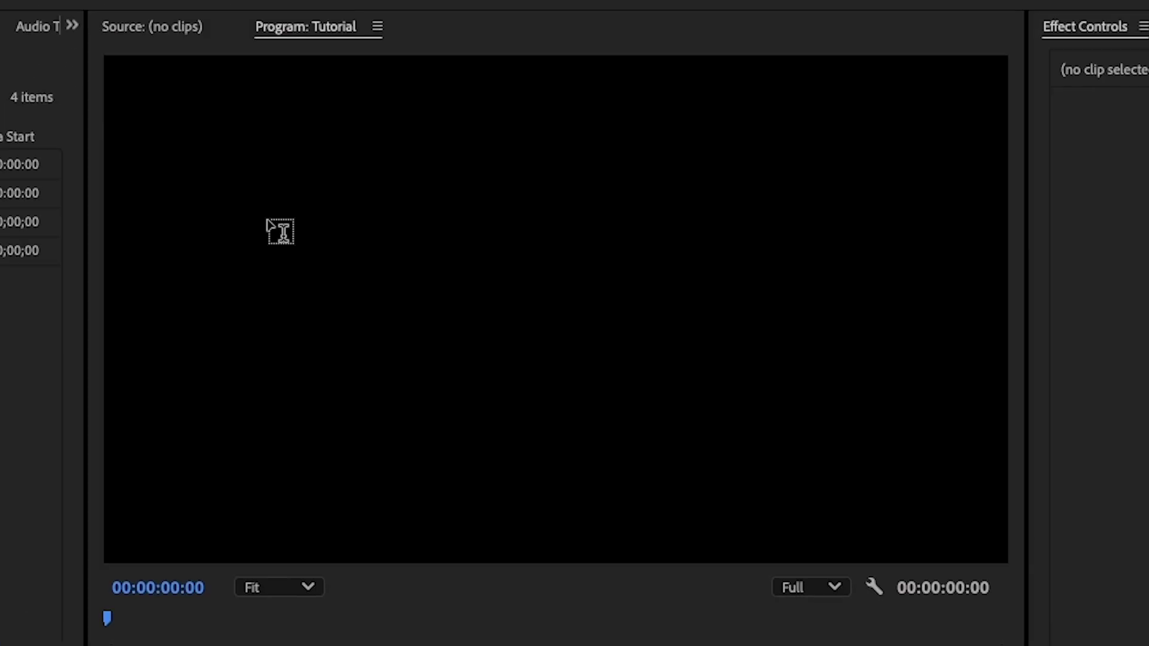
# Add a text title reading "Crafted Video" in the Program monitor
pyautogui.click(443, 271)
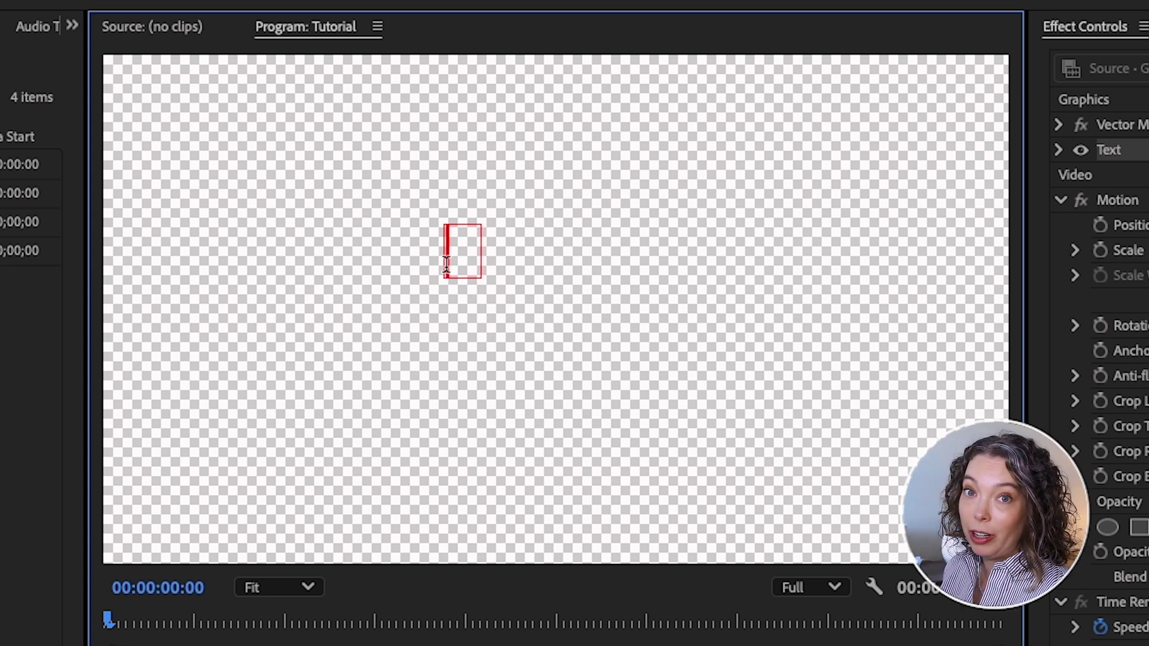
pyautogui.write('Giraffe')
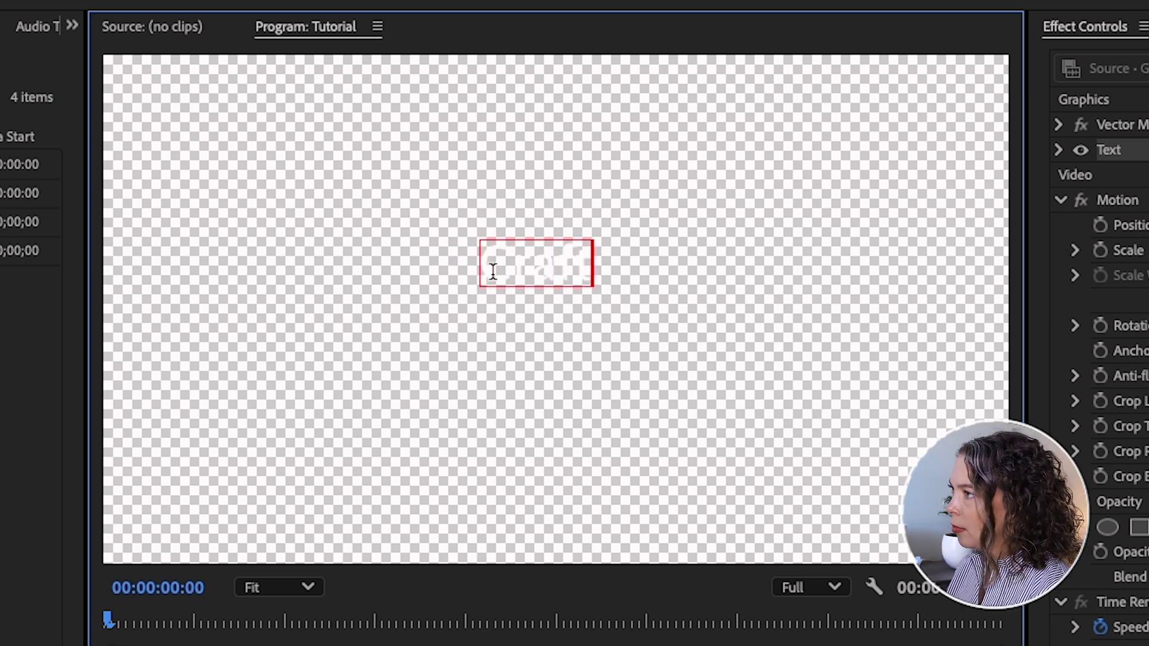
pyautogui.write('d Video')
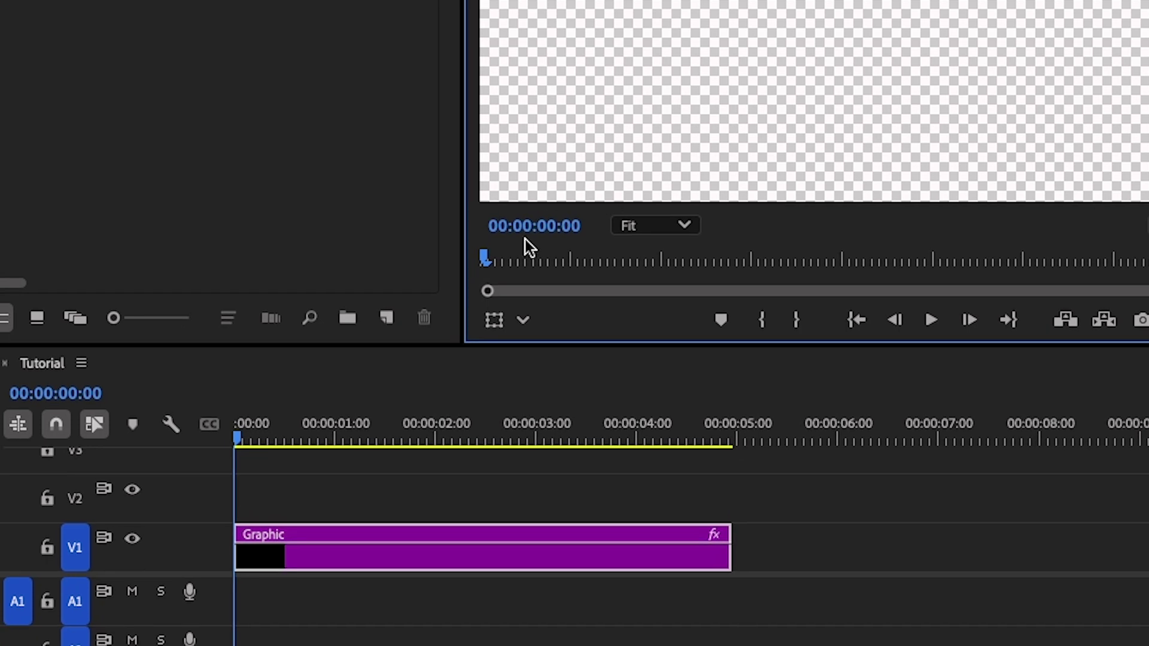
# Extend the title clip on V1 to a duration of 10 seconds
pyautogui.click(479, 380)
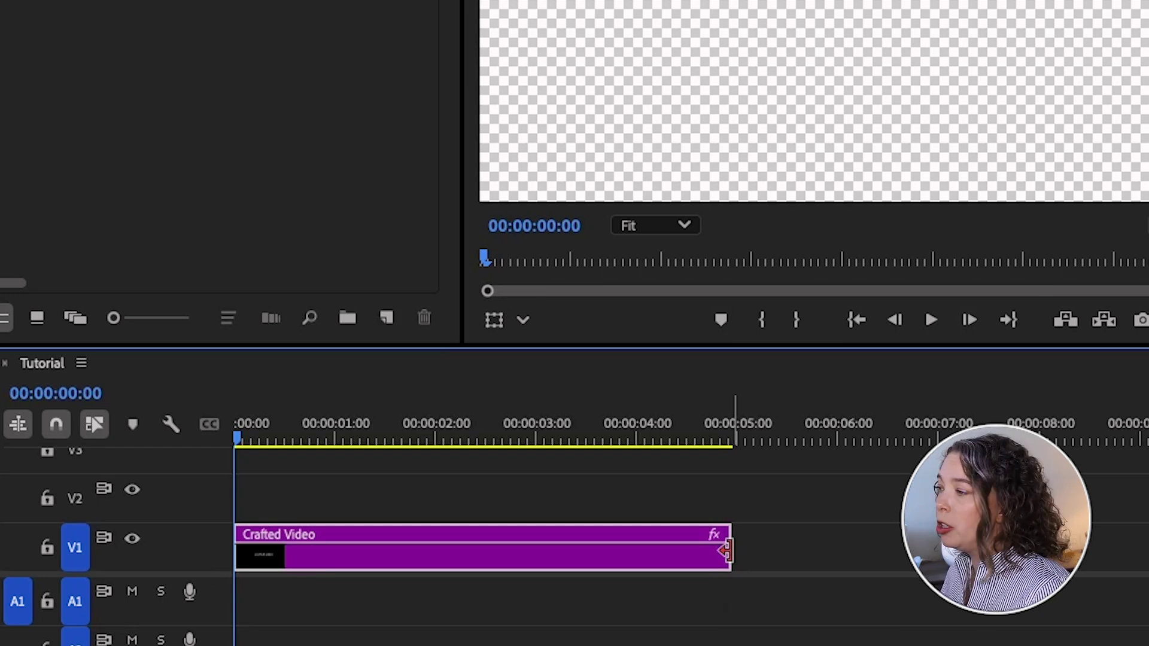
pyautogui.moveTo(725, 551); pyautogui.dragTo(1146, 538)
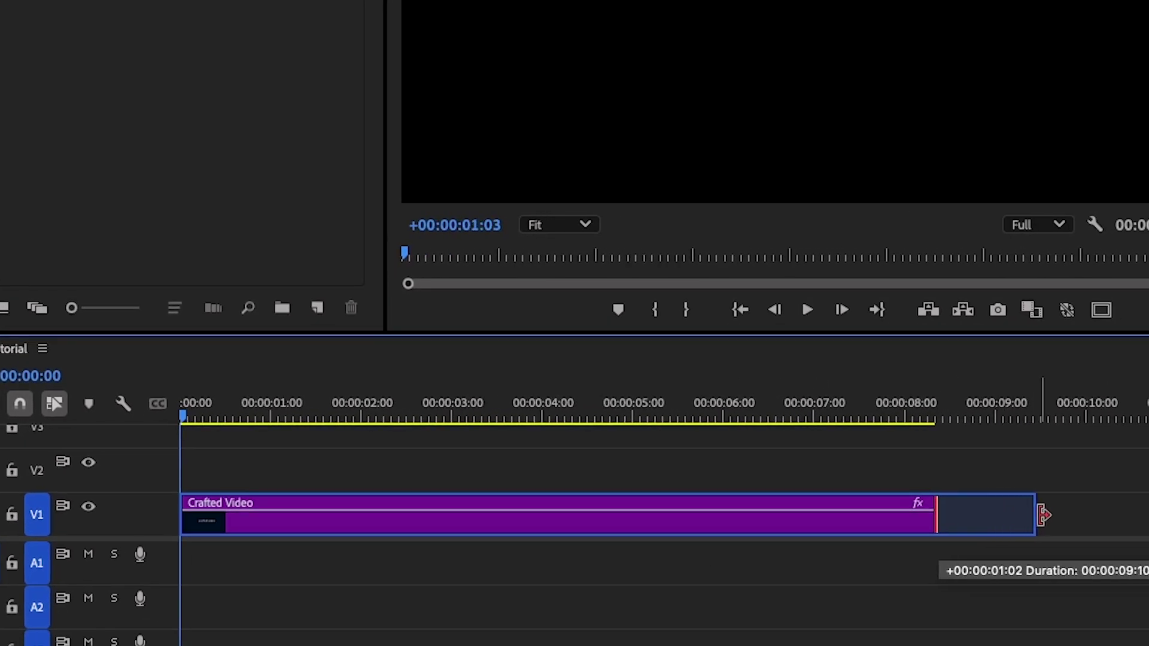
pyautogui.moveTo(1043, 515); pyautogui.dragTo(1093, 515)
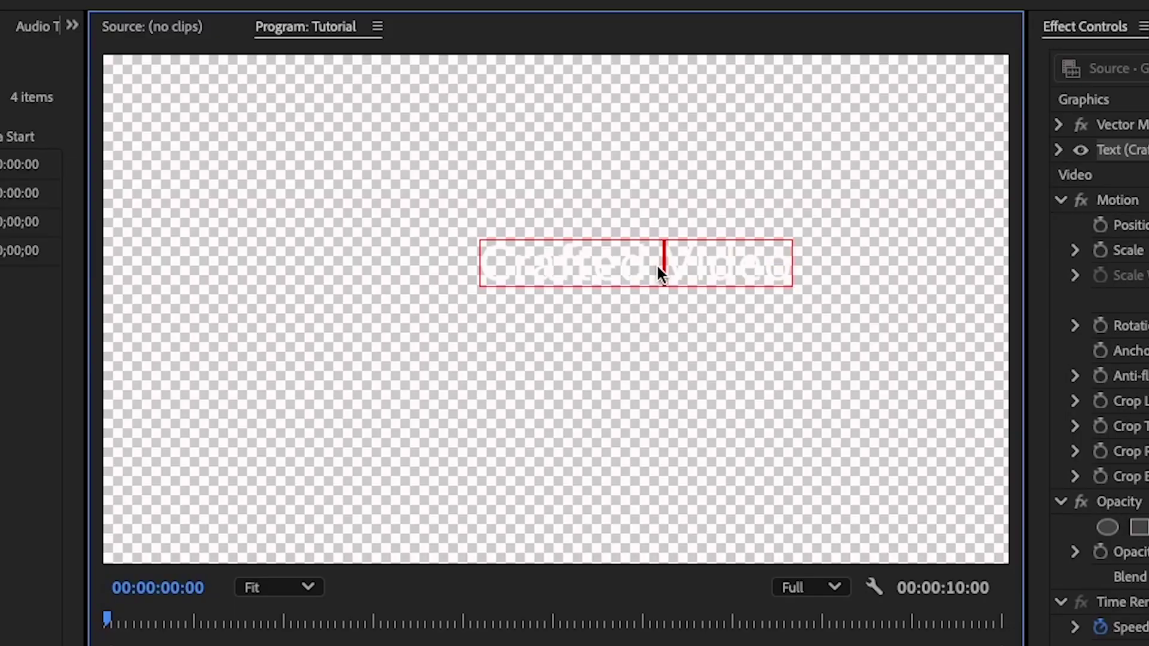
# Select the whole title text and change its font to Arial
pyautogui.moveTo(490, 272); pyautogui.dragTo(803, 271)
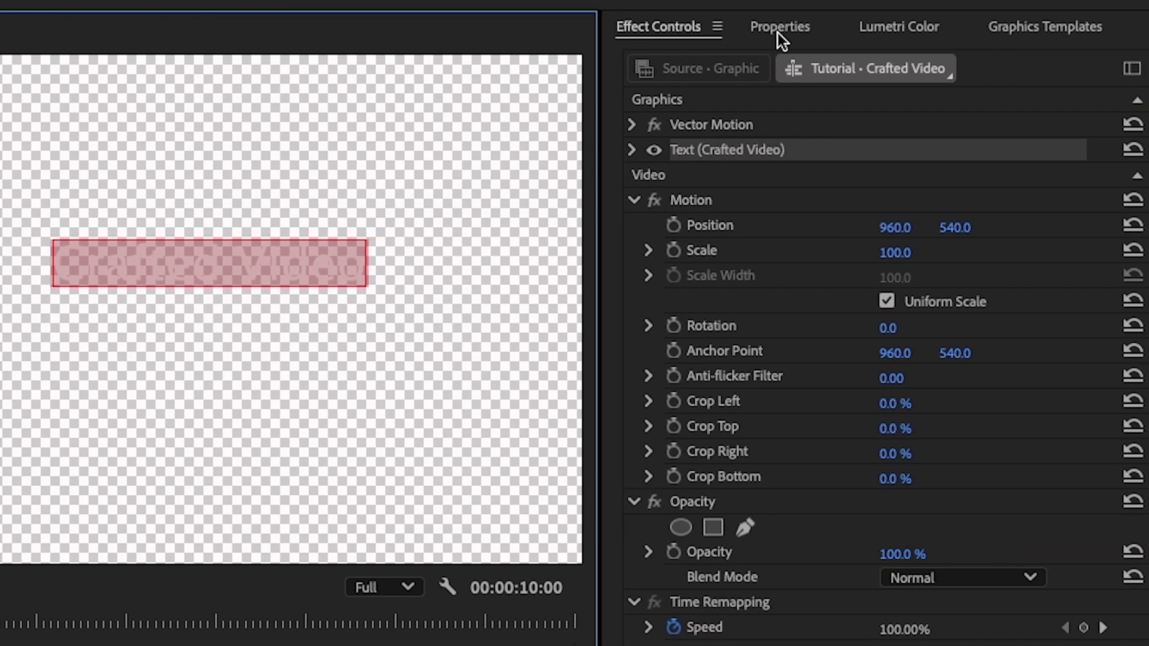
pyautogui.click(1148, 34)
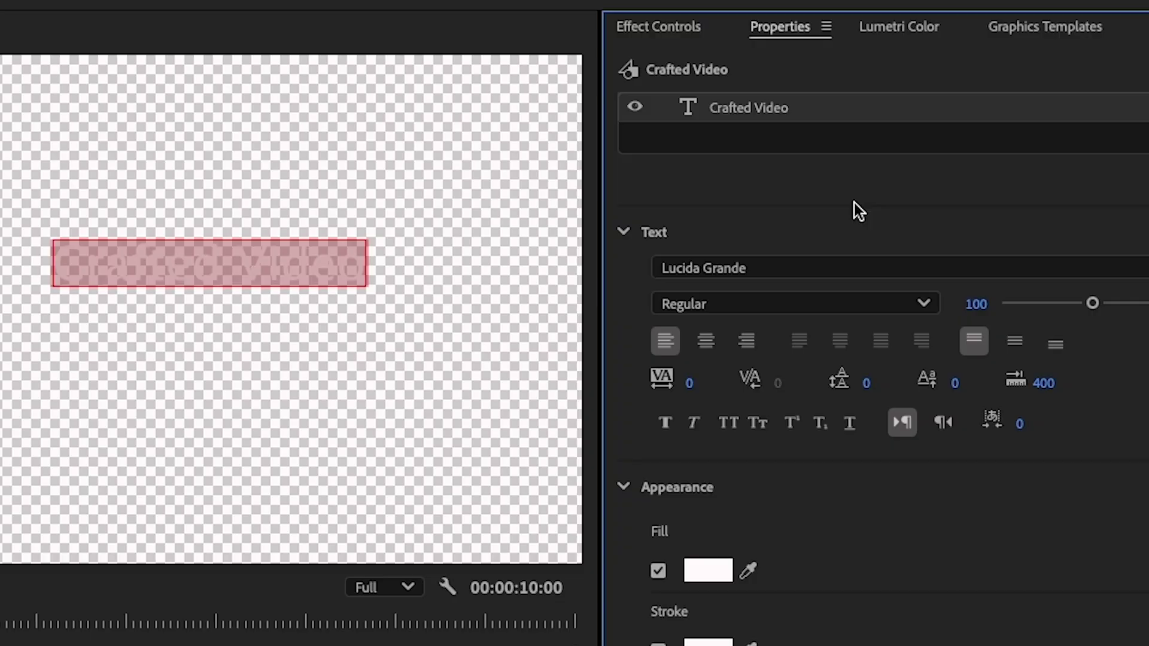
pyautogui.click(811, 270)
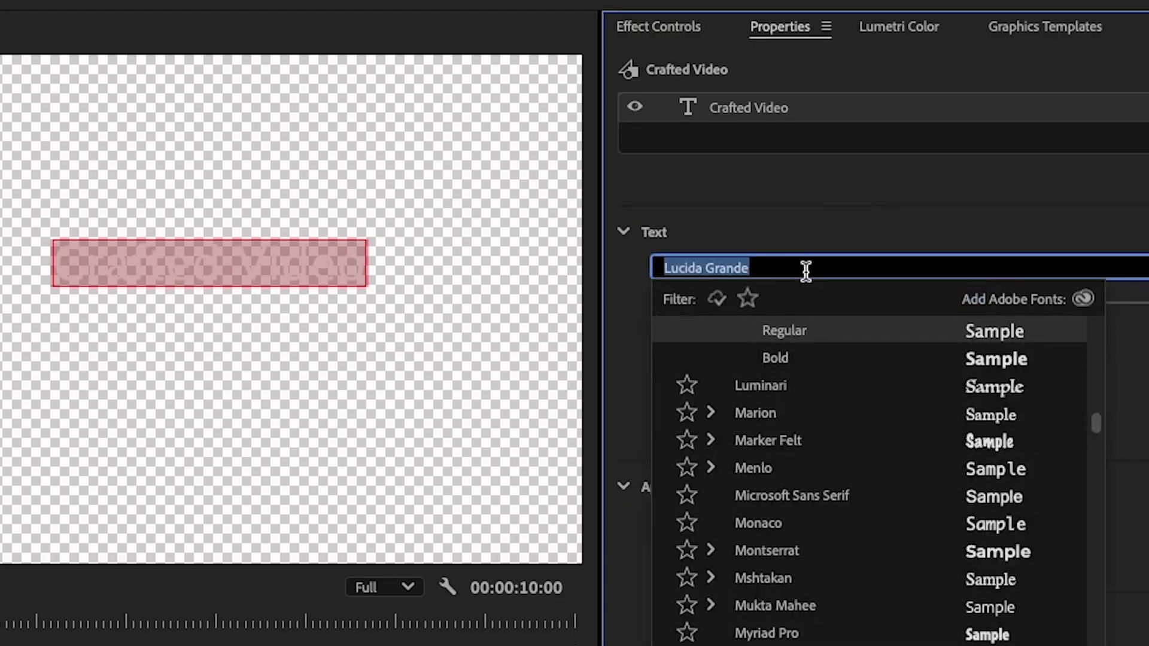
pyautogui.write('ar')
pyautogui.click(802, 329)
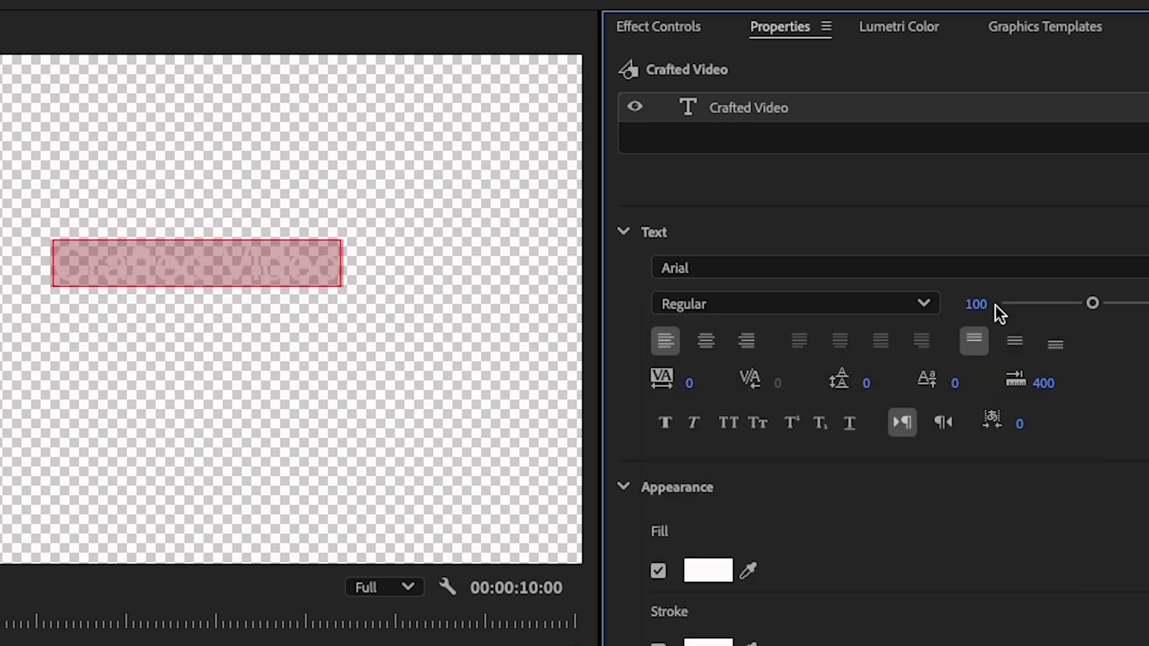
# Set the title's font size to 115 and center-align the text
pyautogui.click(967, 302)
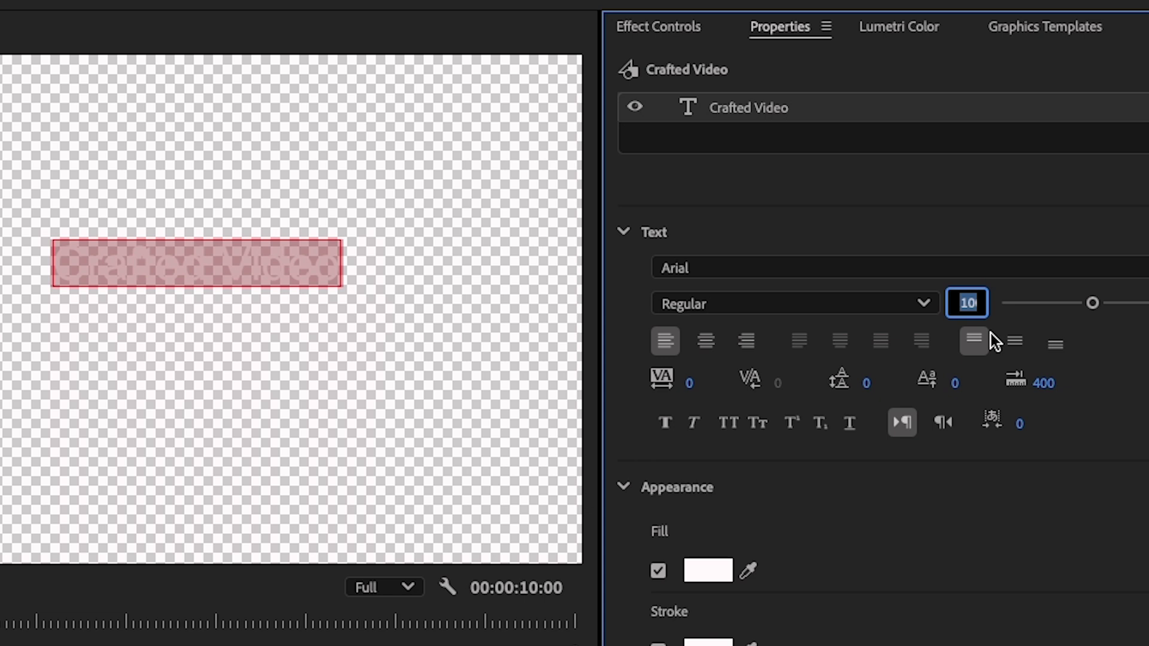
pyautogui.write('115')
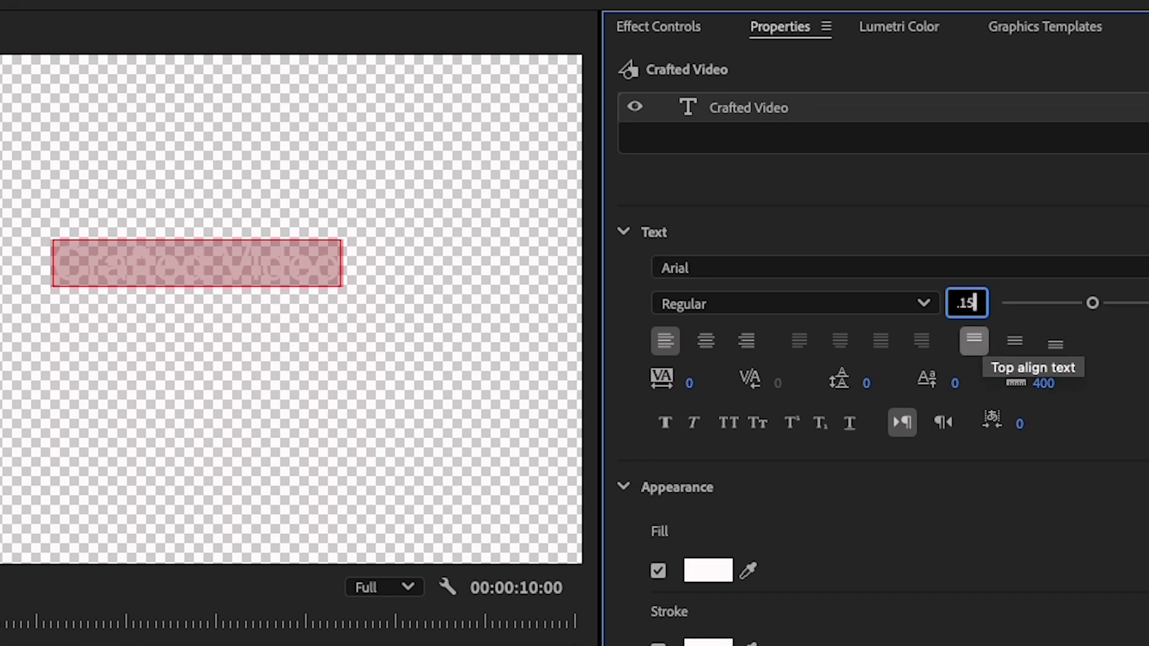
pyautogui.press('Return')
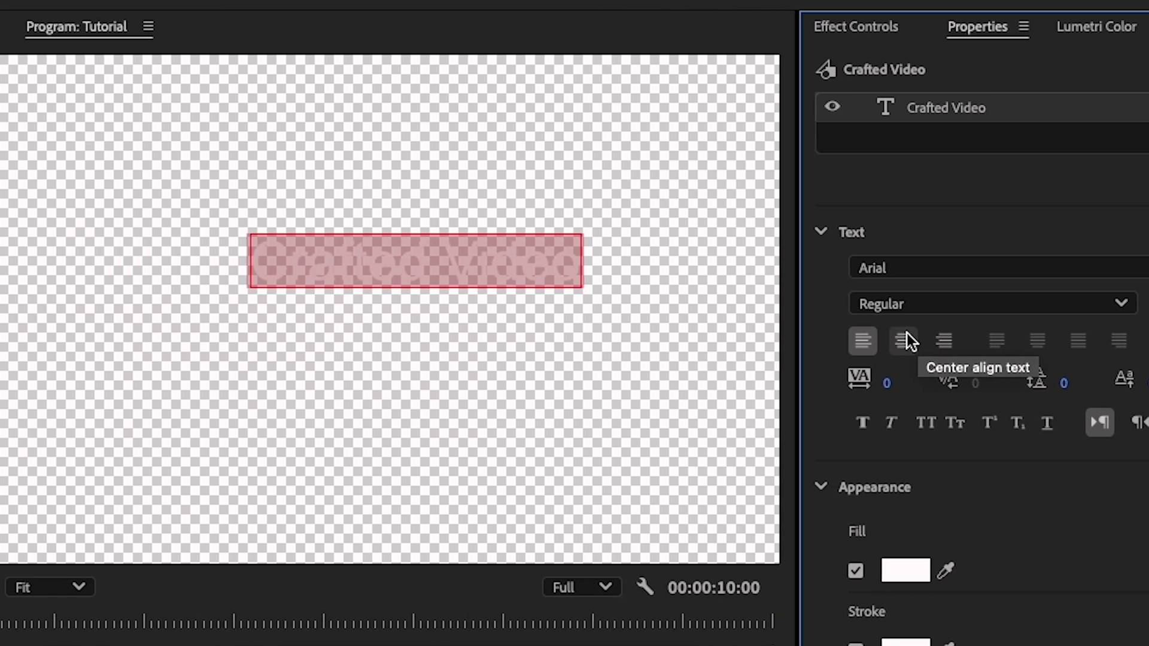
pyautogui.click(706, 340)
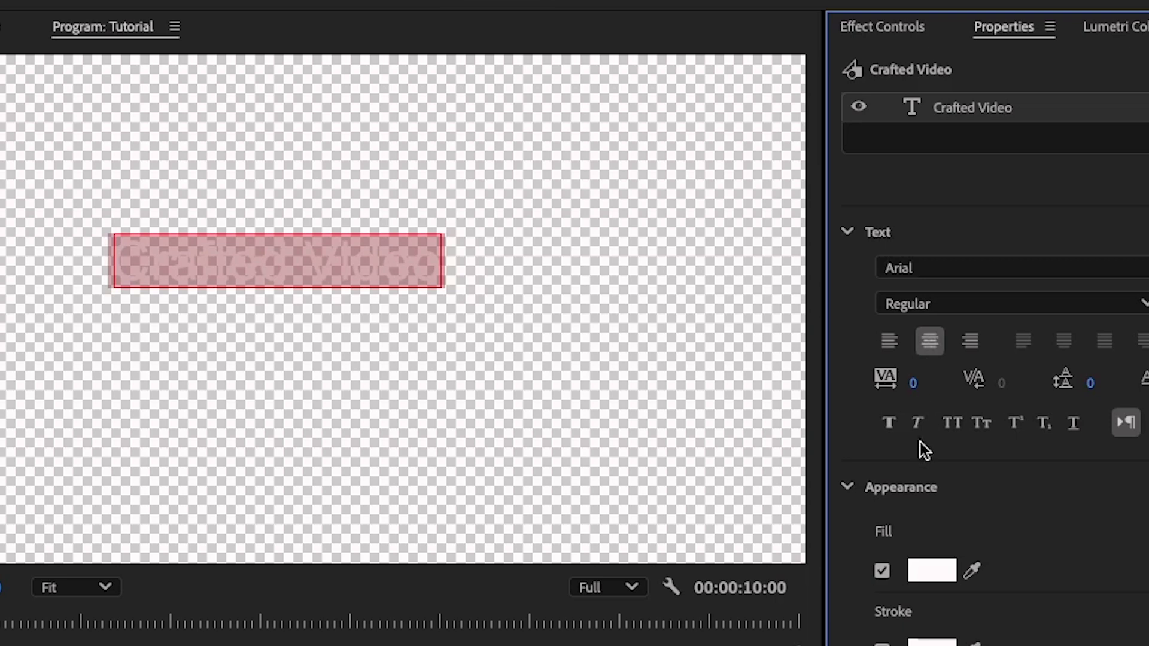
# Change the title's fill color to black and format the text in all caps
pyautogui.click(928, 570)
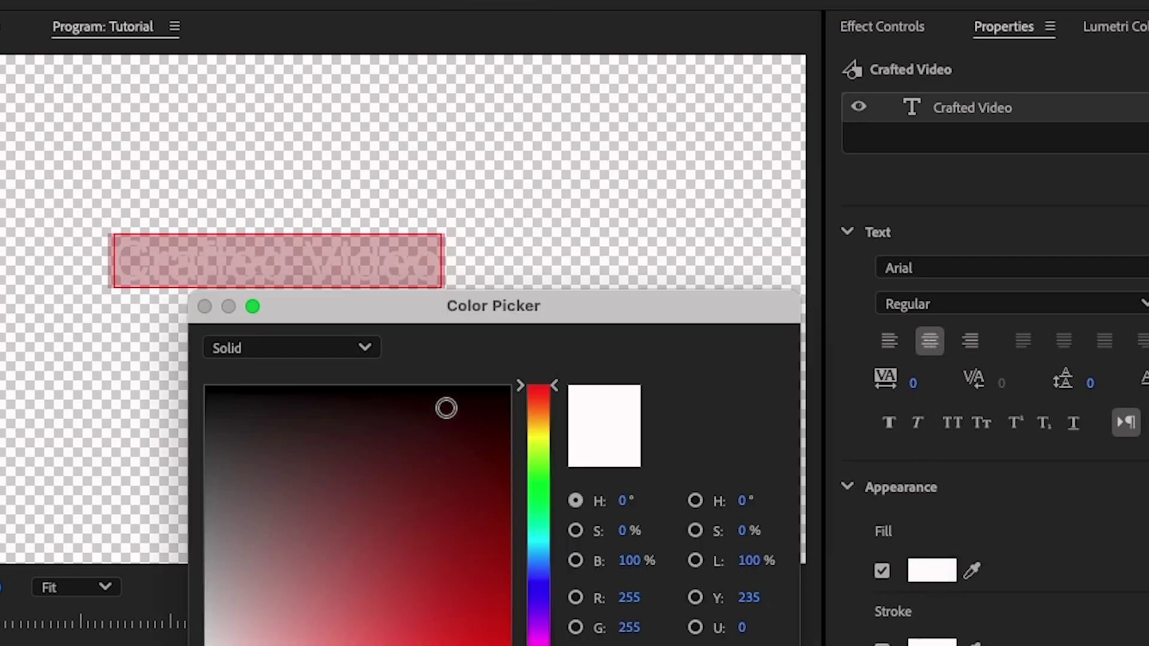
pyautogui.moveTo(502, 404)
pyautogui.mouseDown()
pyautogui.moveTo(490, 403)
pyautogui.moveTo(521, 362)
pyautogui.mouseUp()
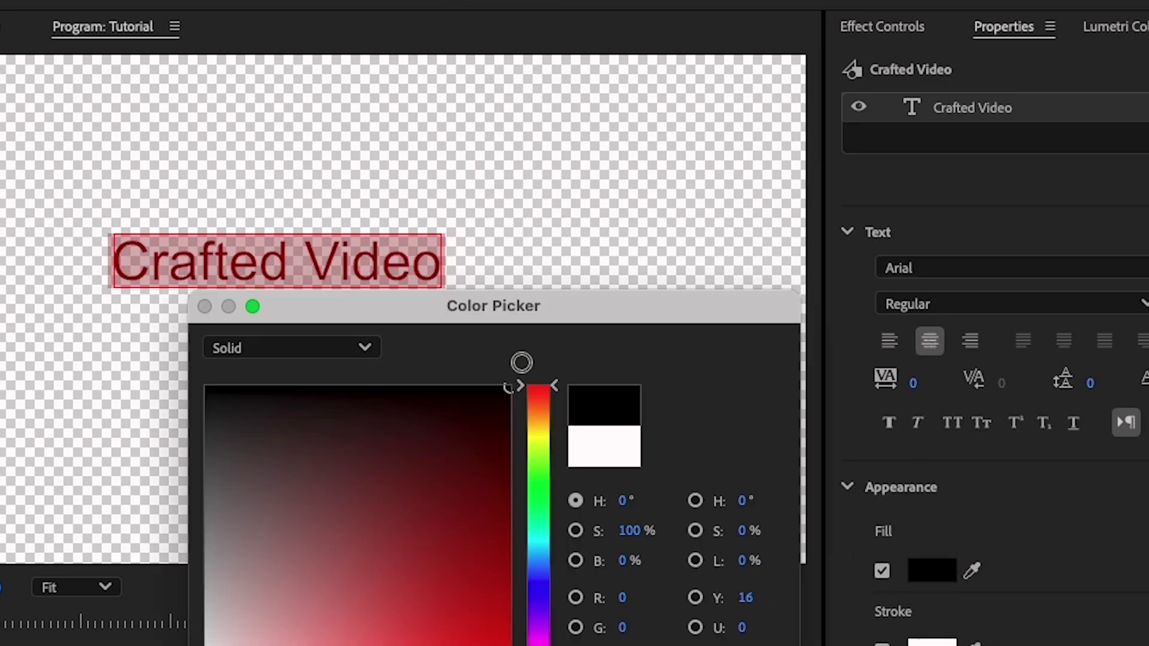
pyautogui.press('Return')
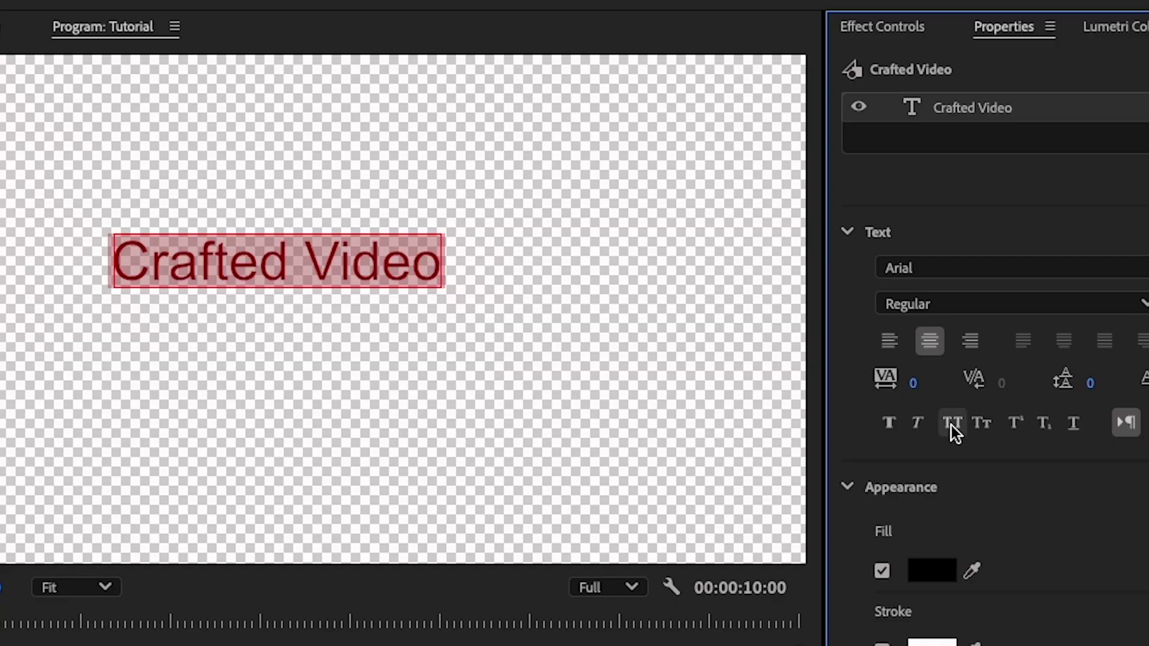
pyautogui.click(951, 425)
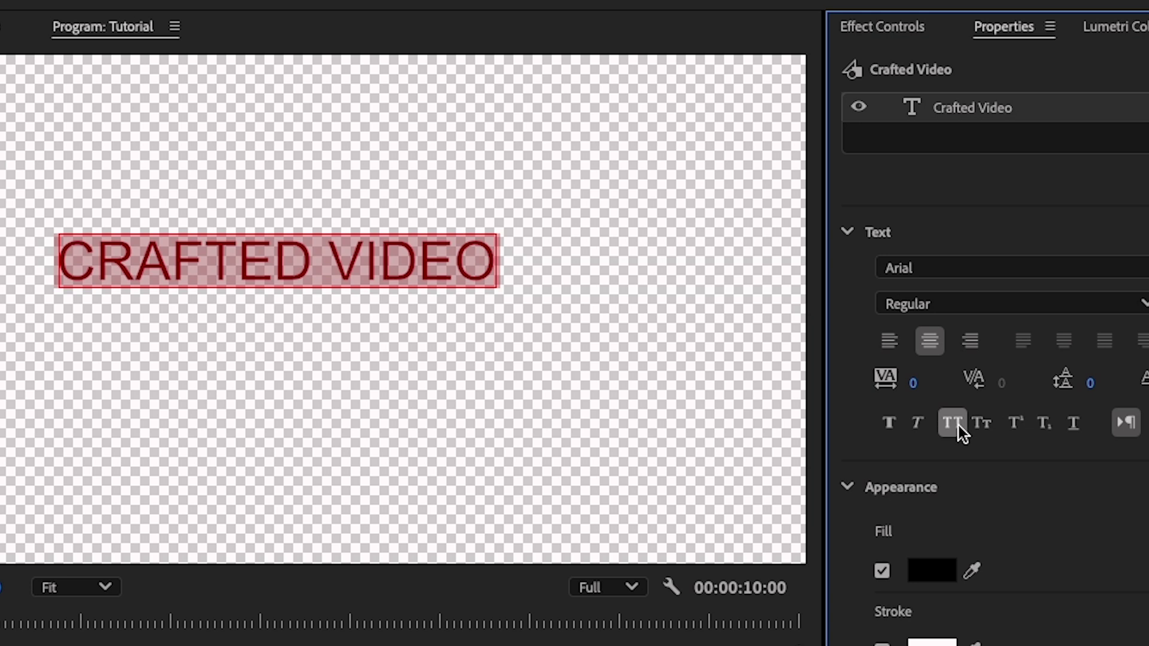
# Set the tracking to 397 for all title letters before the final O
pyautogui.click(448, 267)
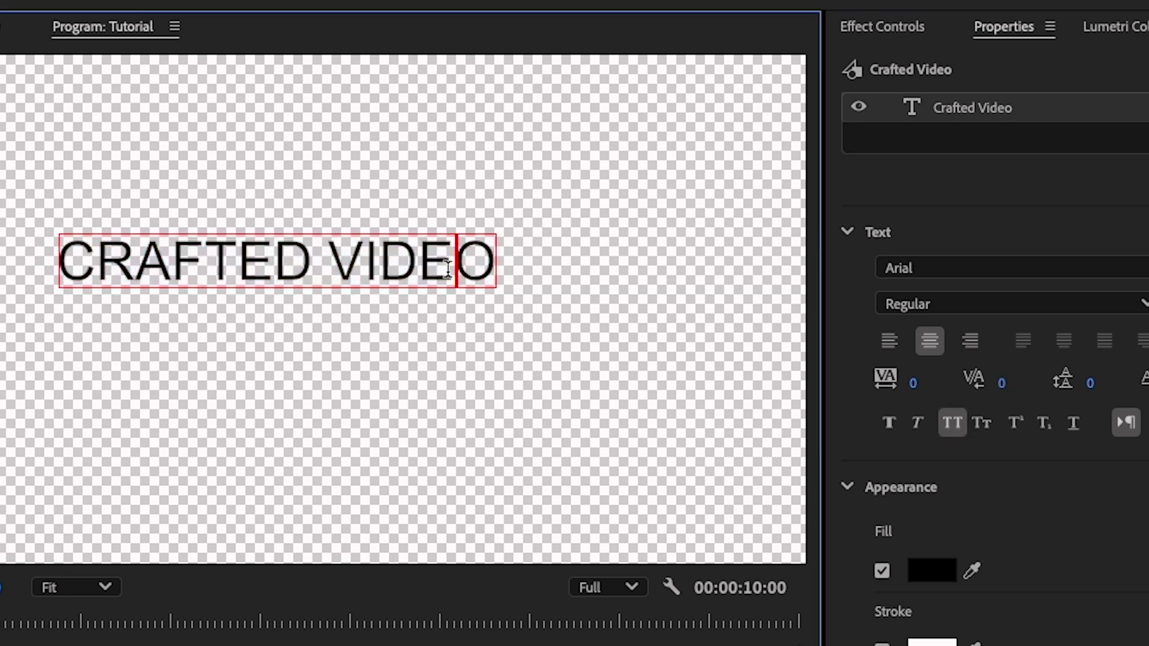
pyautogui.moveTo(448, 268); pyautogui.dragTo(37, 271)
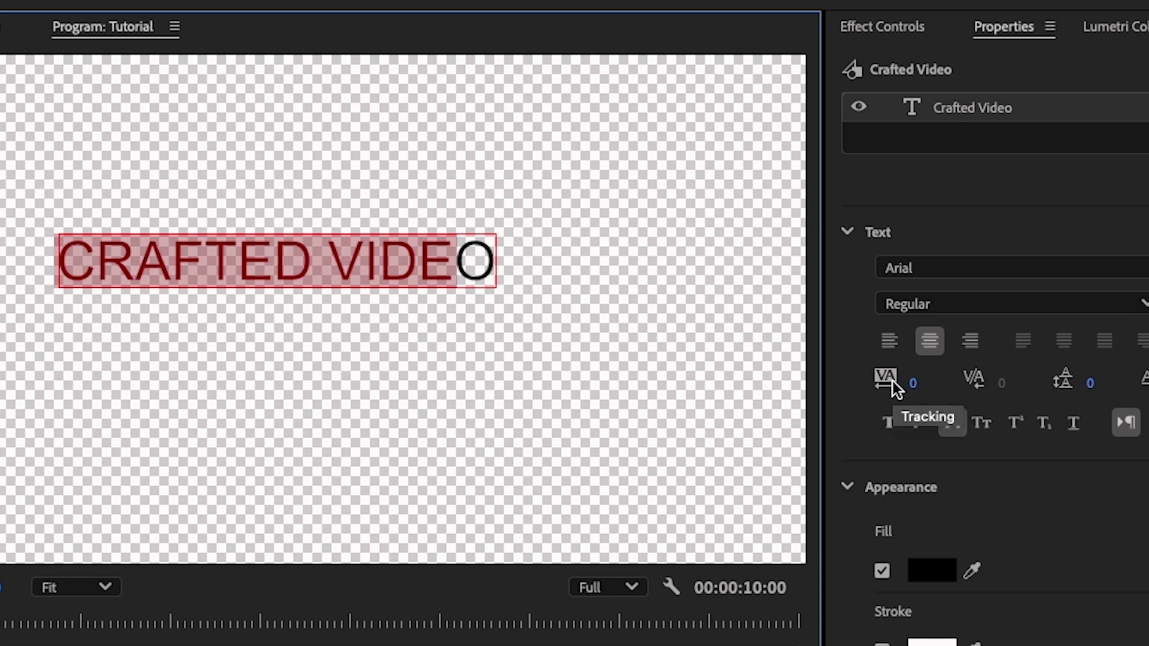
pyautogui.moveTo(908, 390); pyautogui.dragTo(965, 348)
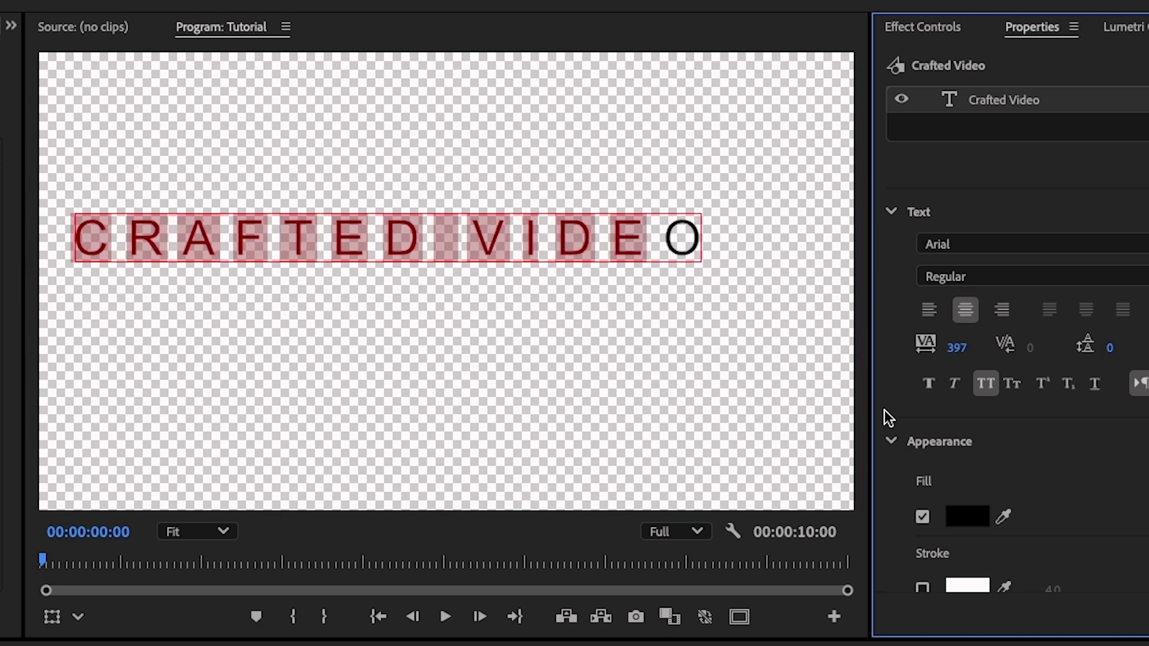
# Center the title horizontally and vertically in the frame
pyautogui.scroll(-6, 885, 410)
pyautogui.scroll(-4, 889, 417)
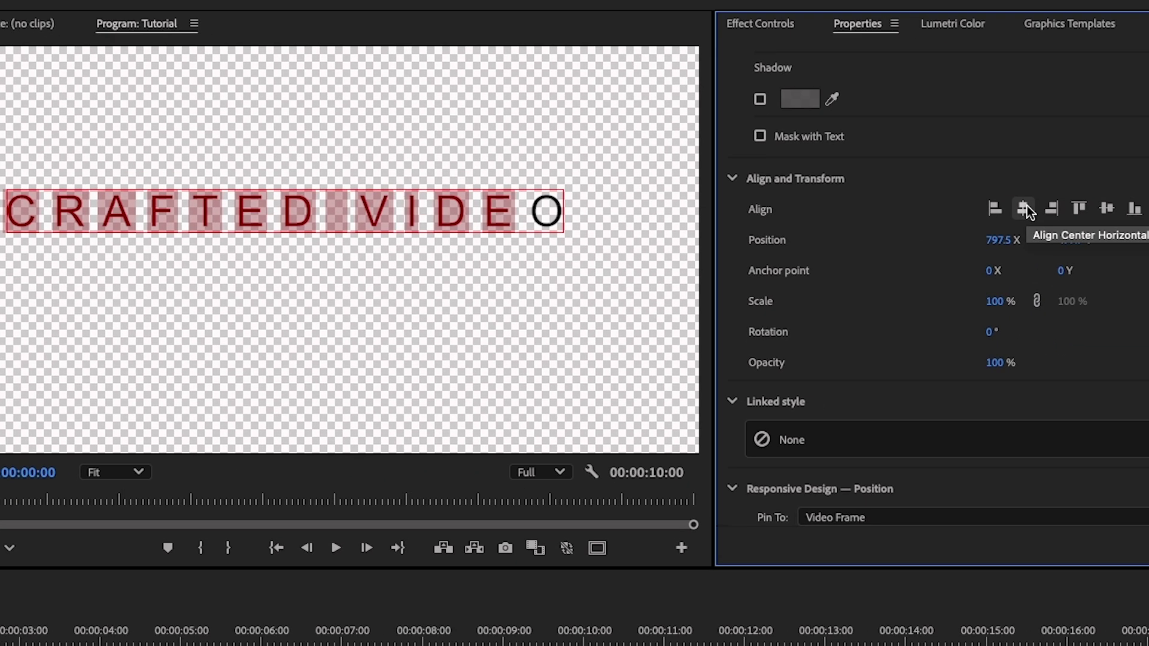
pyautogui.click(1026, 206)
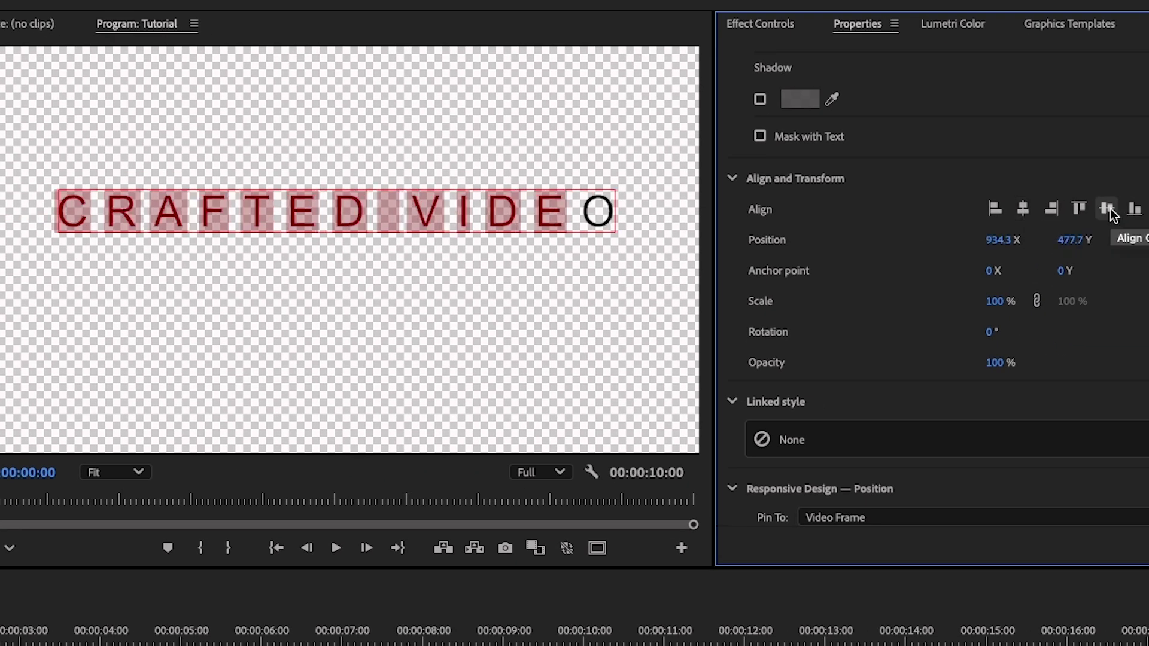
pyautogui.click(1107, 208)
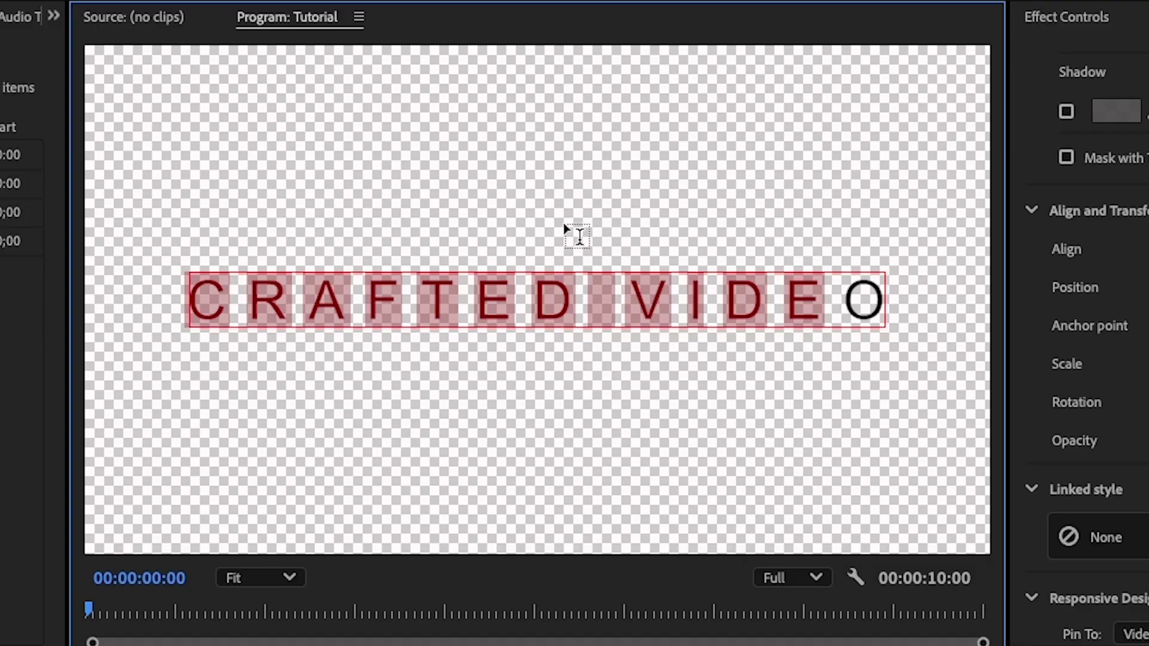
pyautogui.click(728, 299)
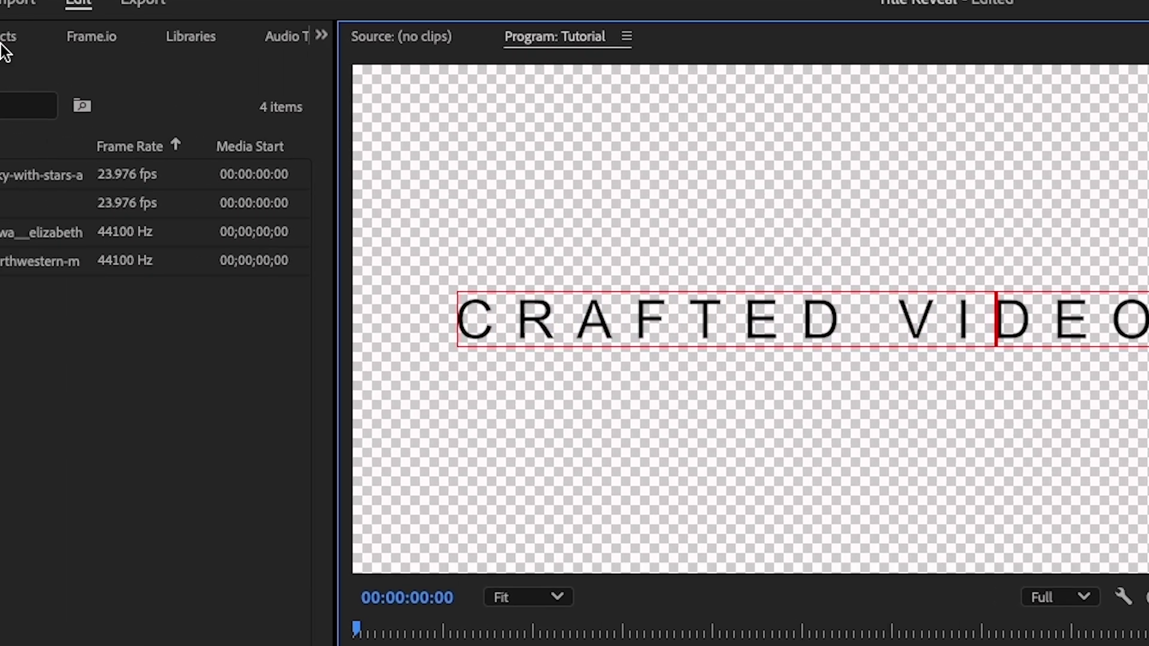
# Find the Mirror video effect and apply it to the Crafted Video clip on V1
pyautogui.click(9, 37)
pyautogui.click(167, 89)
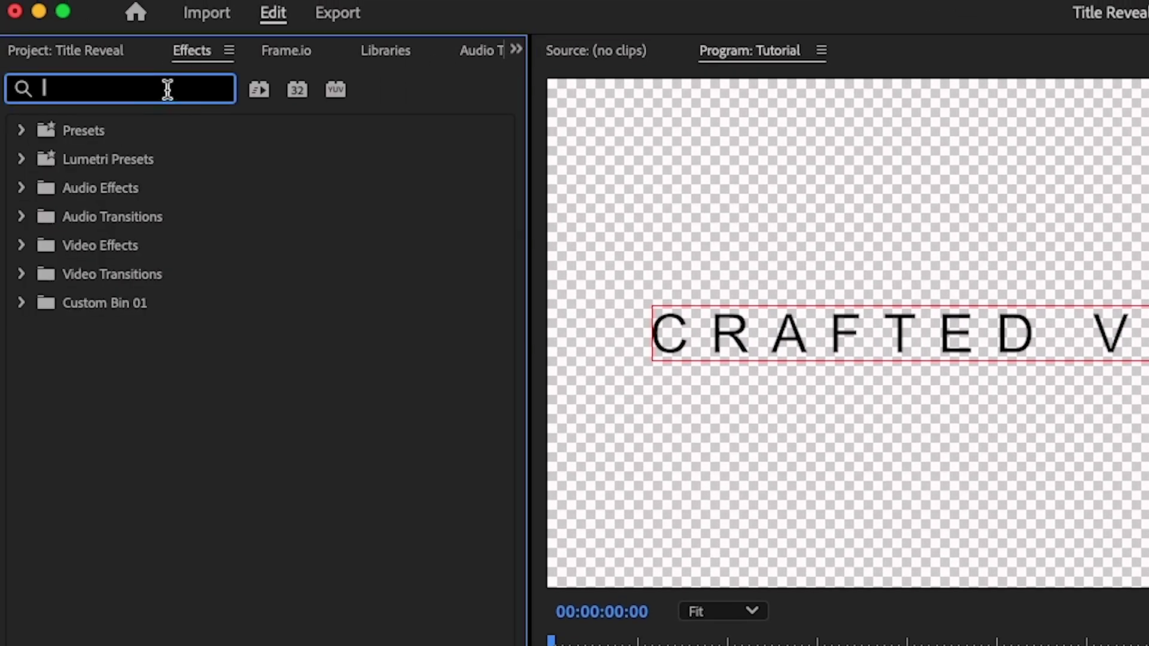
pyautogui.write('mirror')
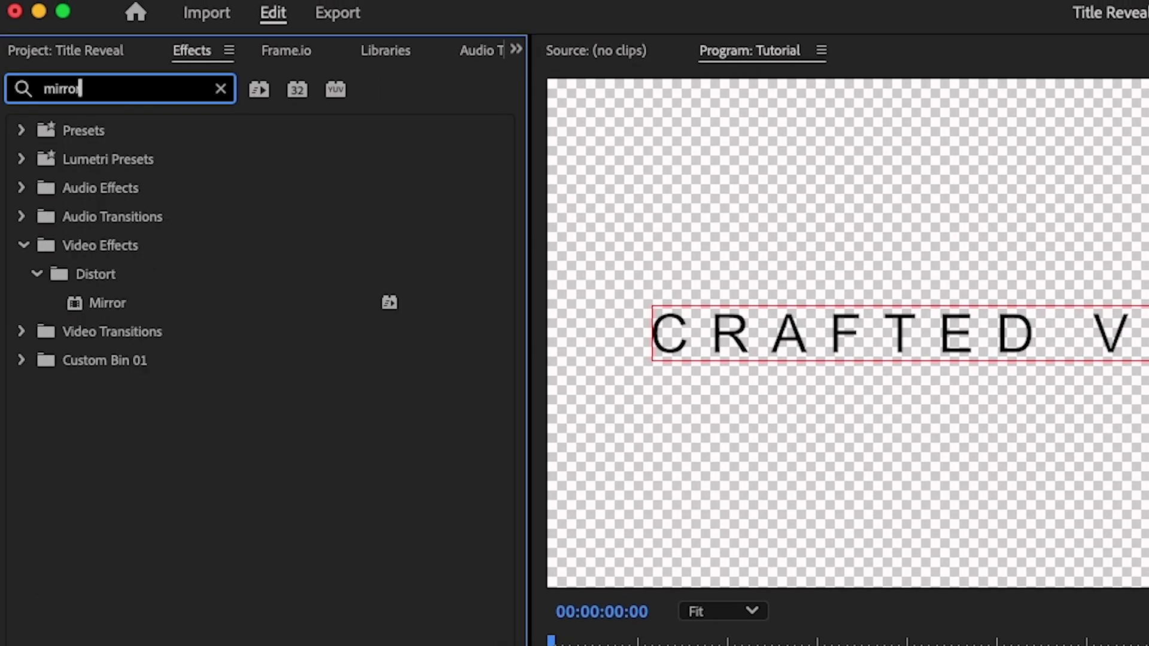
pyautogui.moveTo(77, 304); pyautogui.dragTo(464, 645)
pyautogui.moveTo(464, 500); pyautogui.dragTo(527, 645)
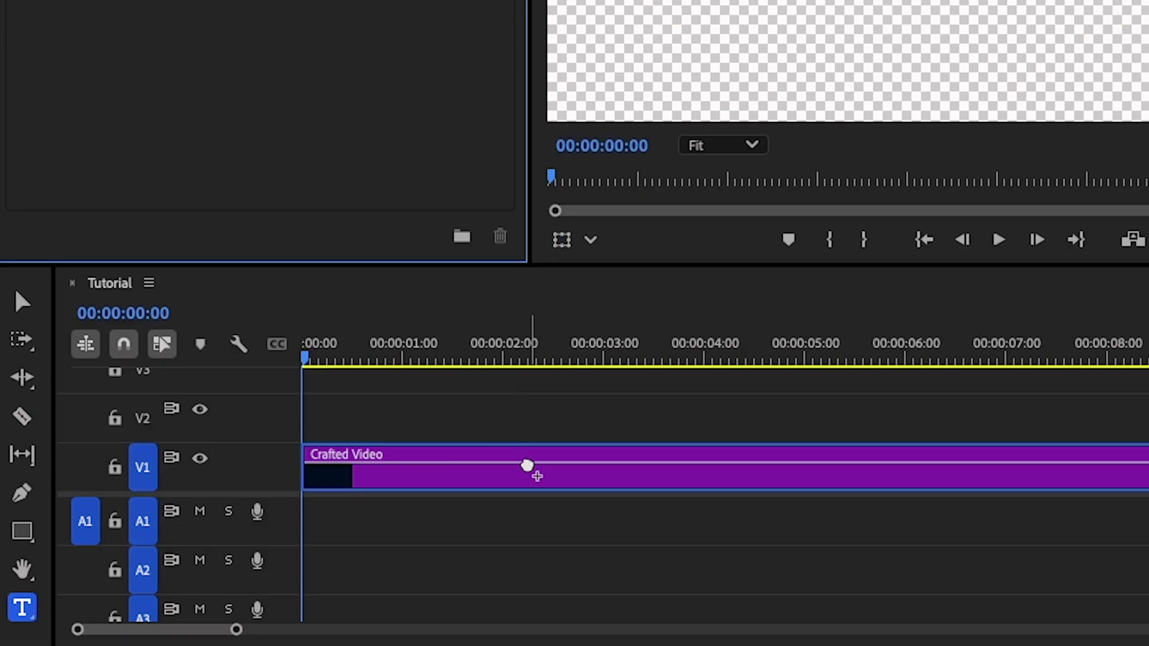
pyautogui.moveTo(526, 465); pyautogui.dragTo(527, 466)
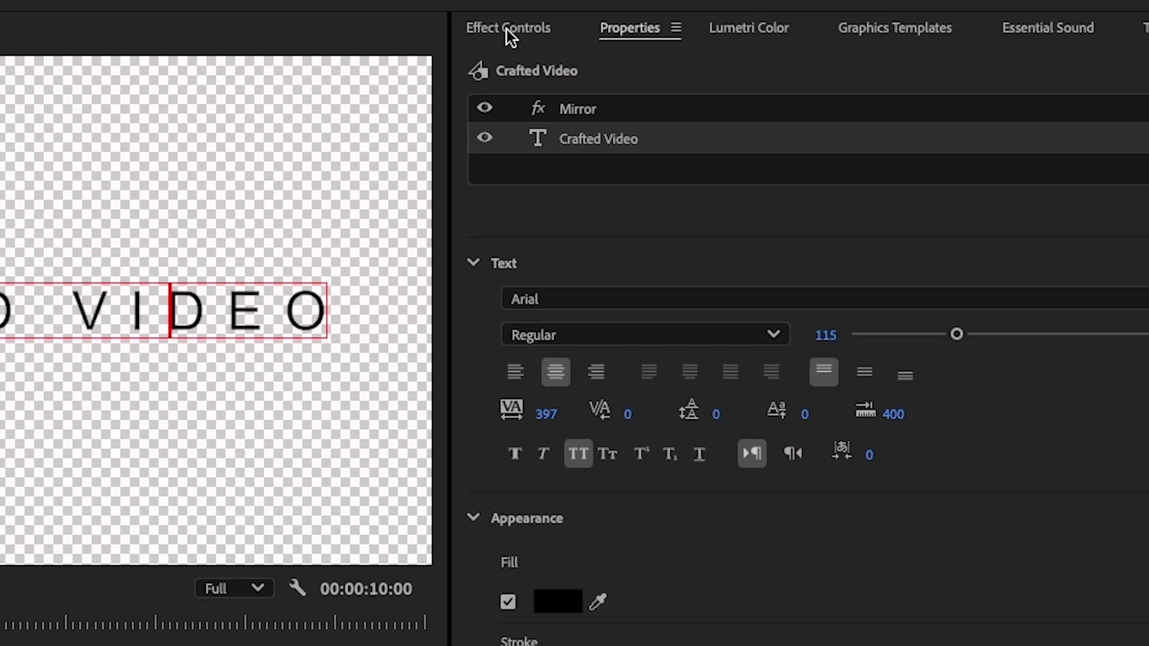
# Set the Mirror effect's Reflection Angle to 90° in the clip's effect settings
pyautogui.click(505, 29)
pyautogui.click(546, 155)
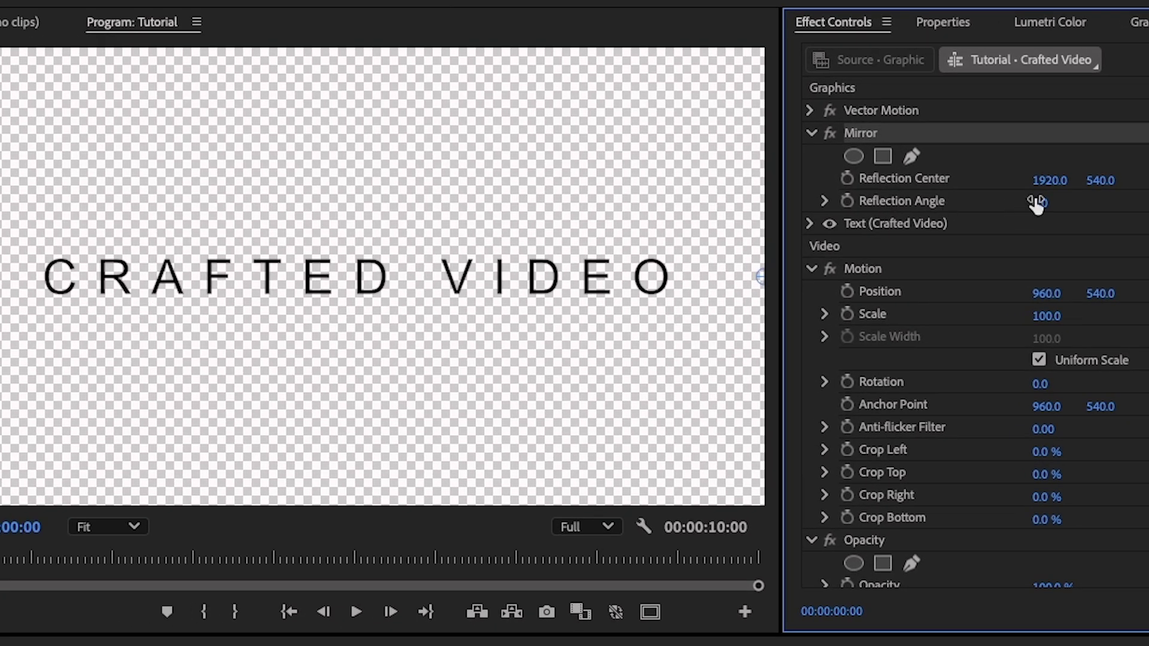
pyautogui.click(1041, 206)
pyautogui.write('90')
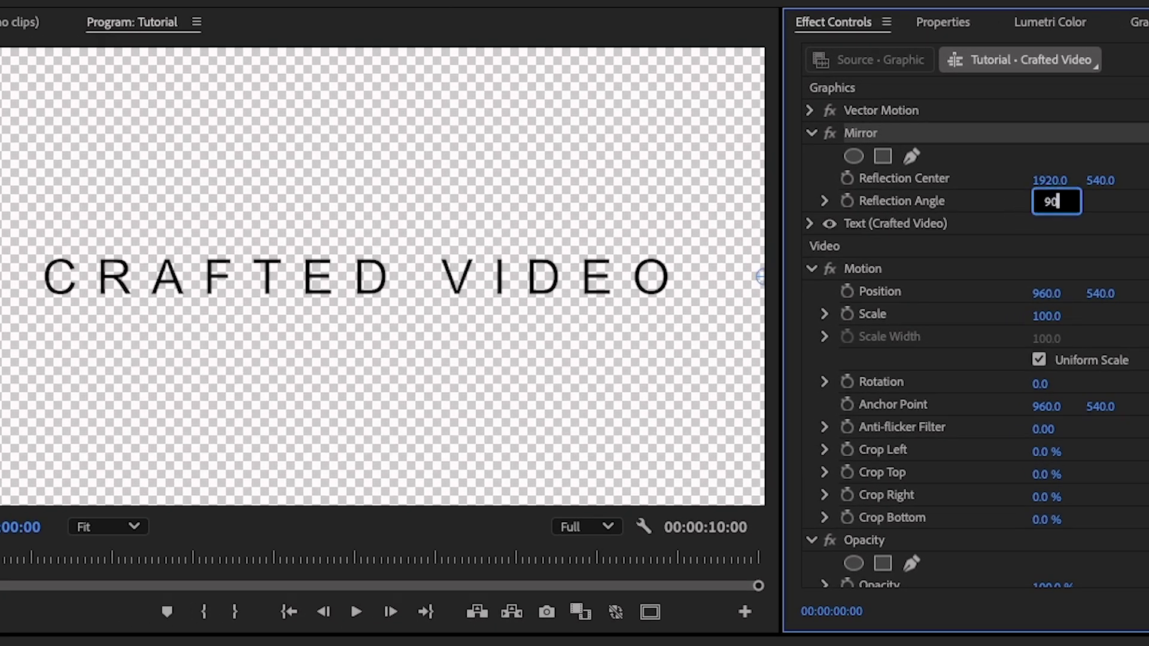
pyautogui.press('Return')
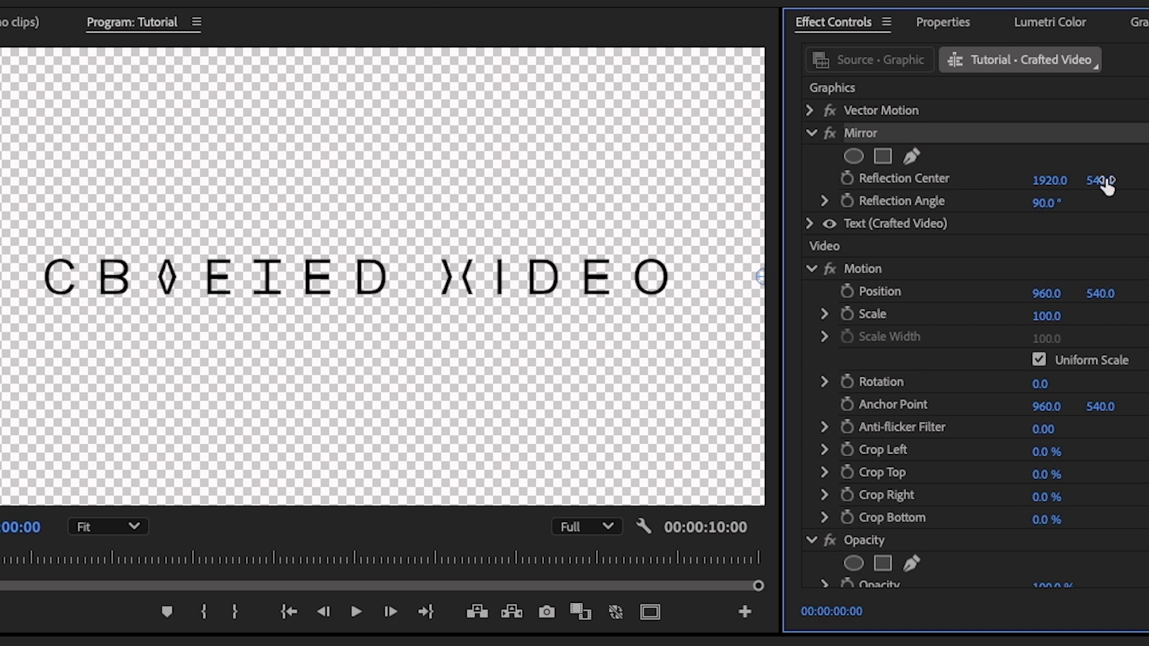
# Set the Mirror effect's vertical Reflection Center to 489 and enable its keyframing at the clip's start
pyautogui.moveTo(1106, 186); pyautogui.dragTo(1076, 186)
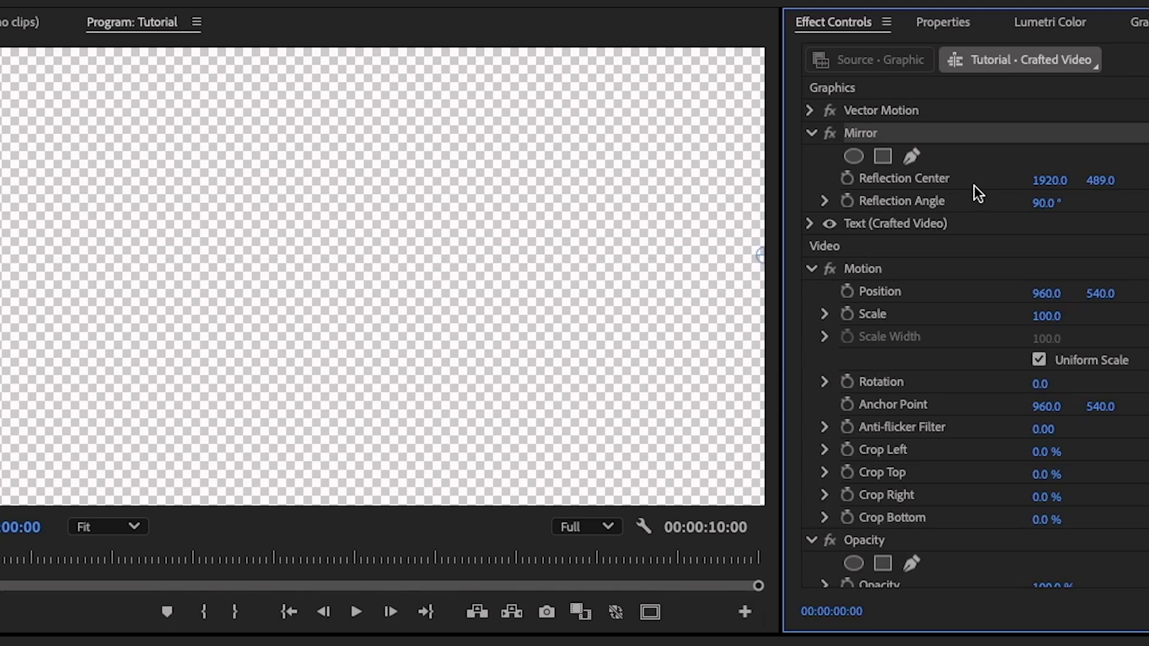
pyautogui.click(846, 180)
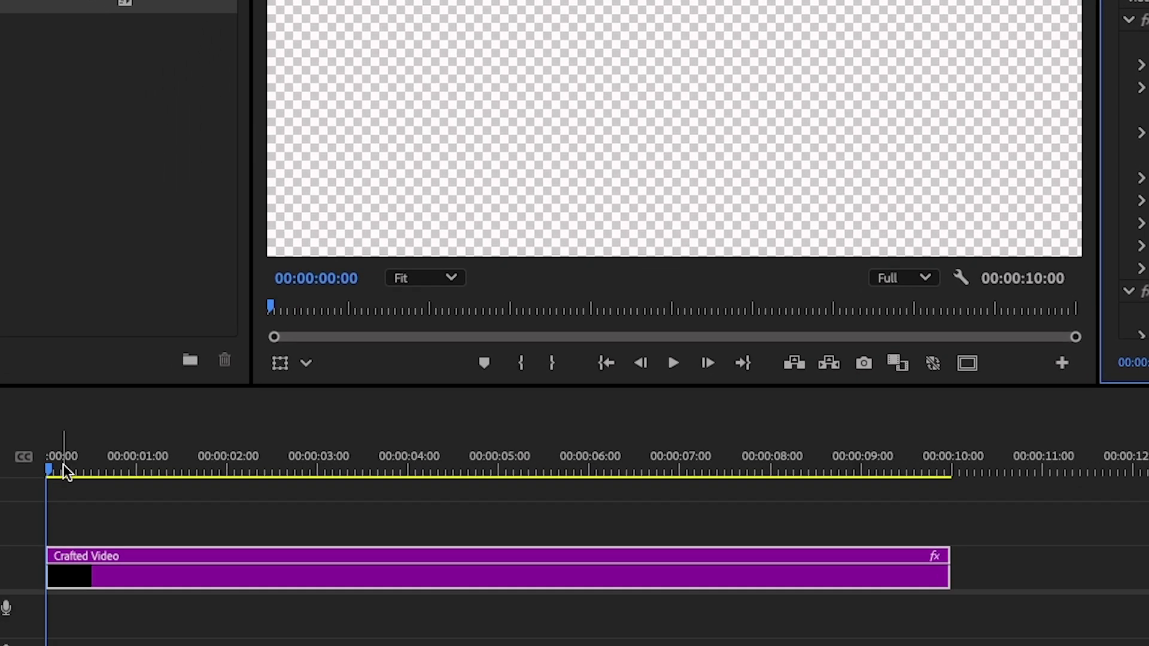
# Set the Mirror effect's vertical Reflection Center to 670 at the clip's end and ease that keyframe's temporal interpolation
pyautogui.moveTo(48, 472); pyautogui.dragTo(949, 477)
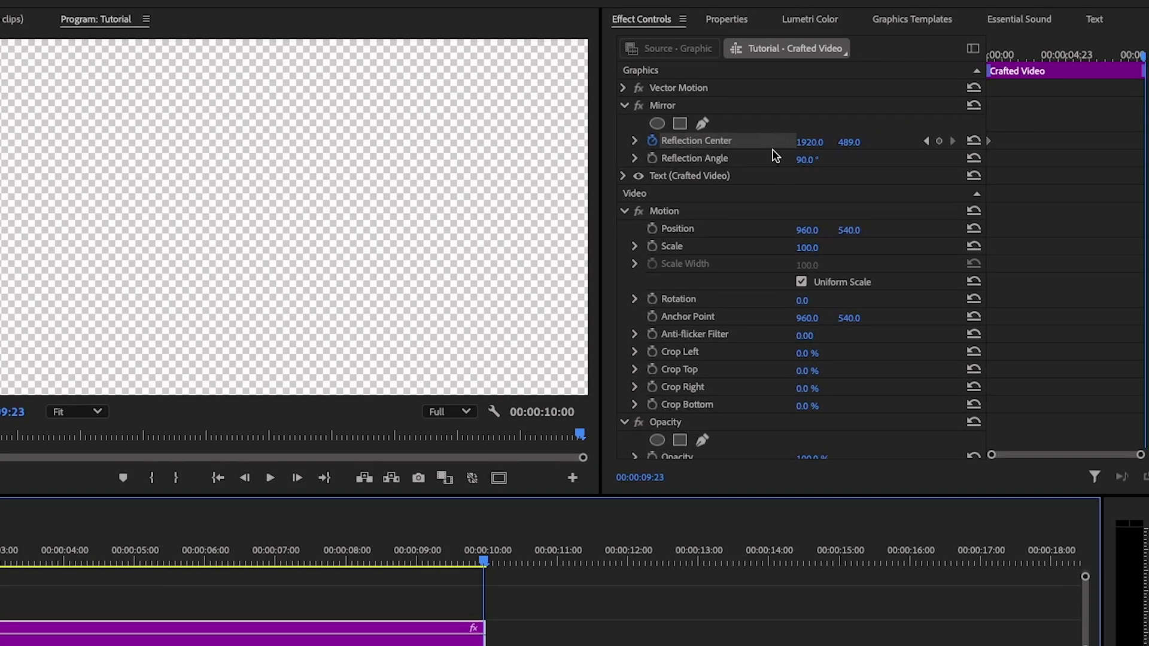
pyautogui.hotkey('shift', '5')
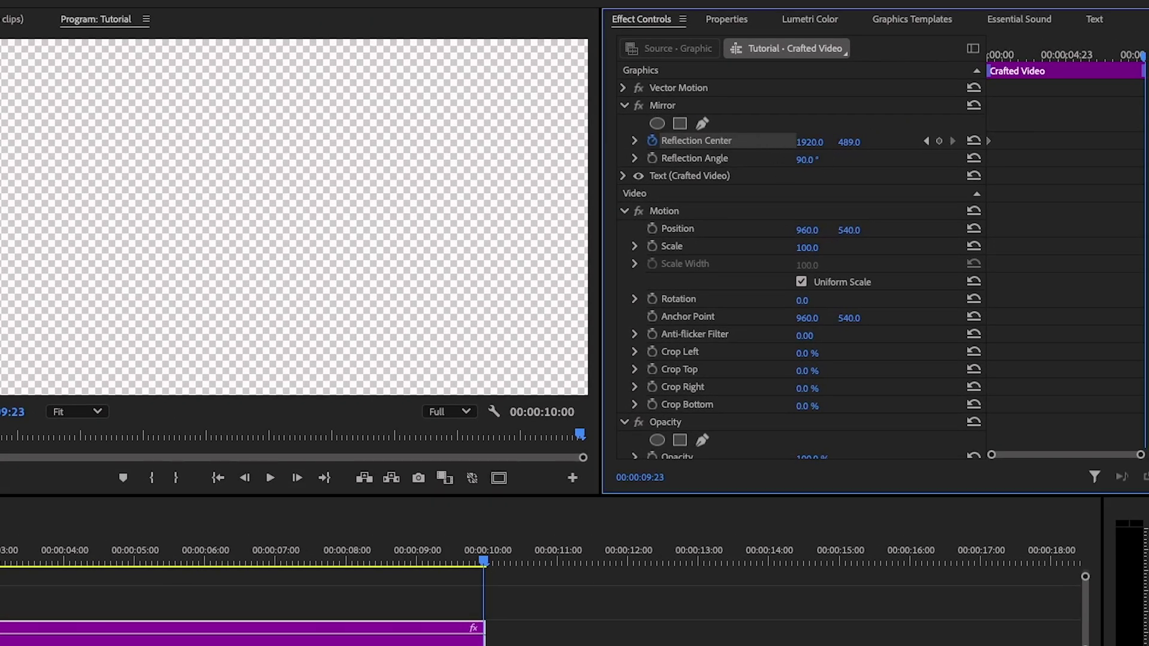
pyautogui.moveTo(849, 142); pyautogui.dragTo(951, 142)
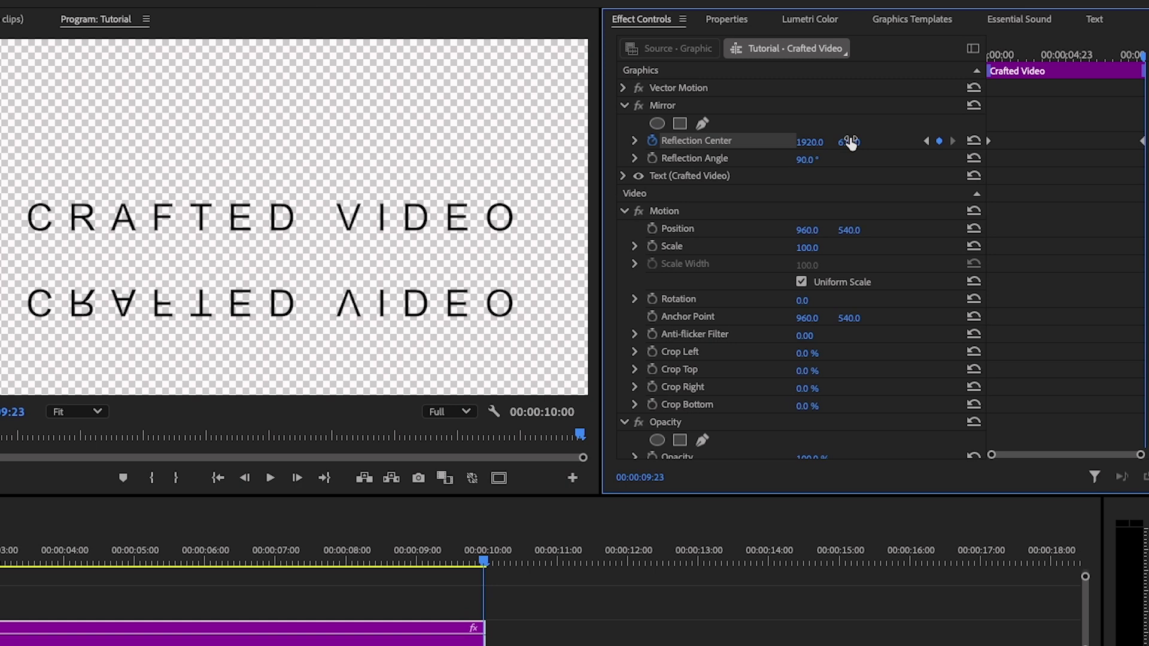
pyautogui.rightClick(1142, 142)
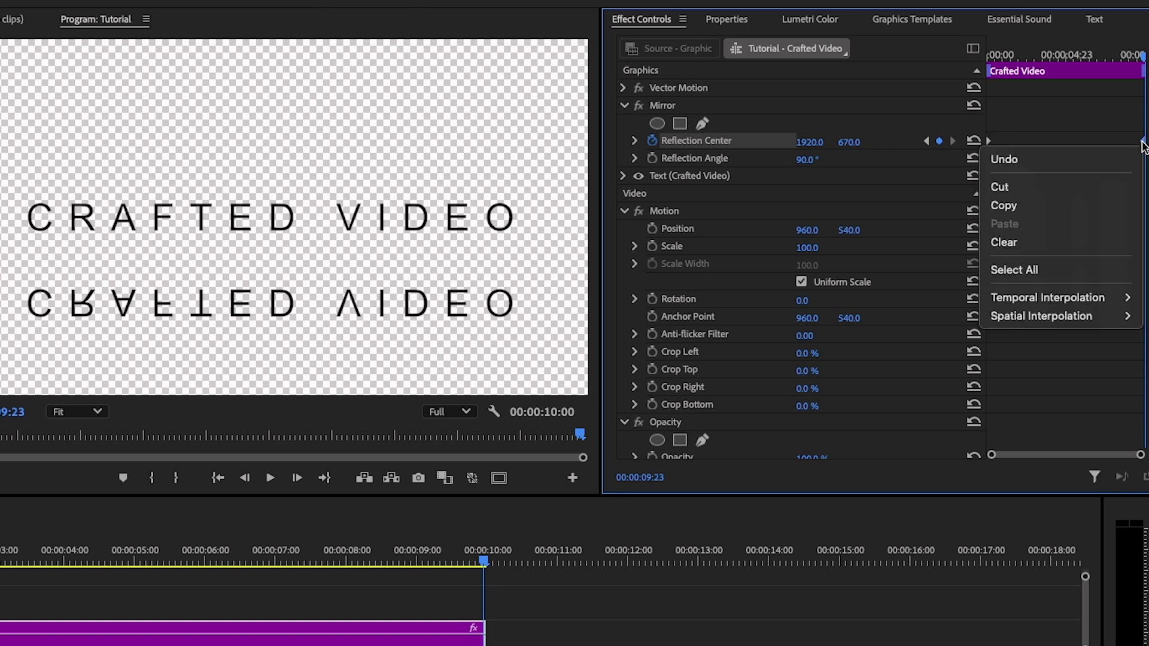
pyautogui.moveTo(1098, 296)
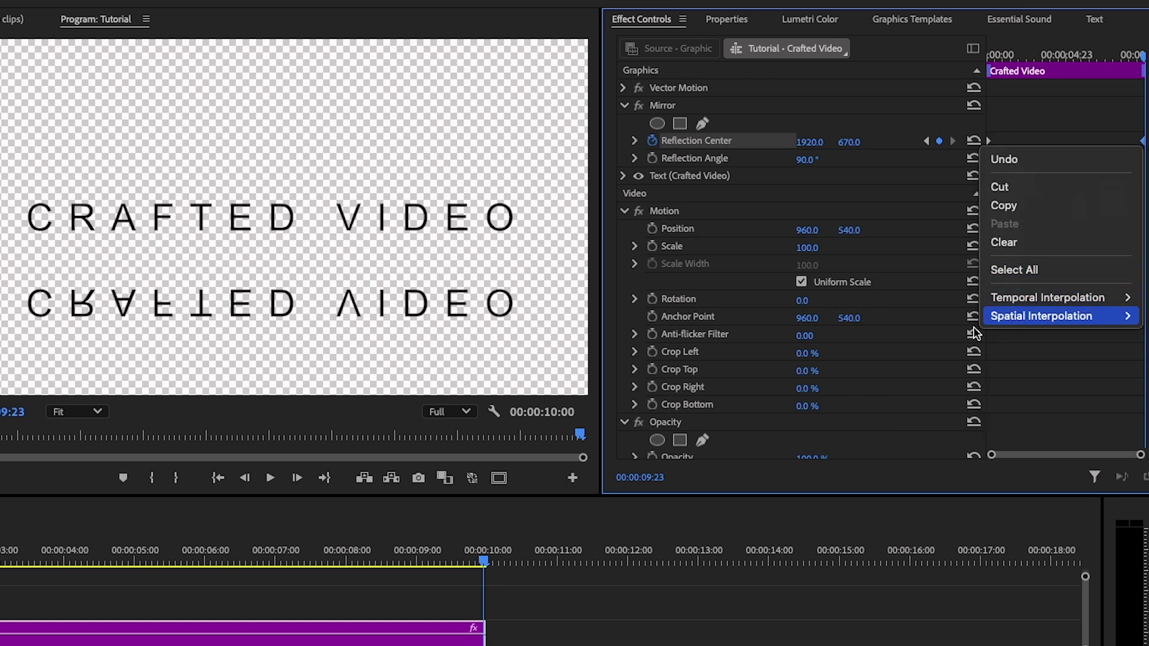
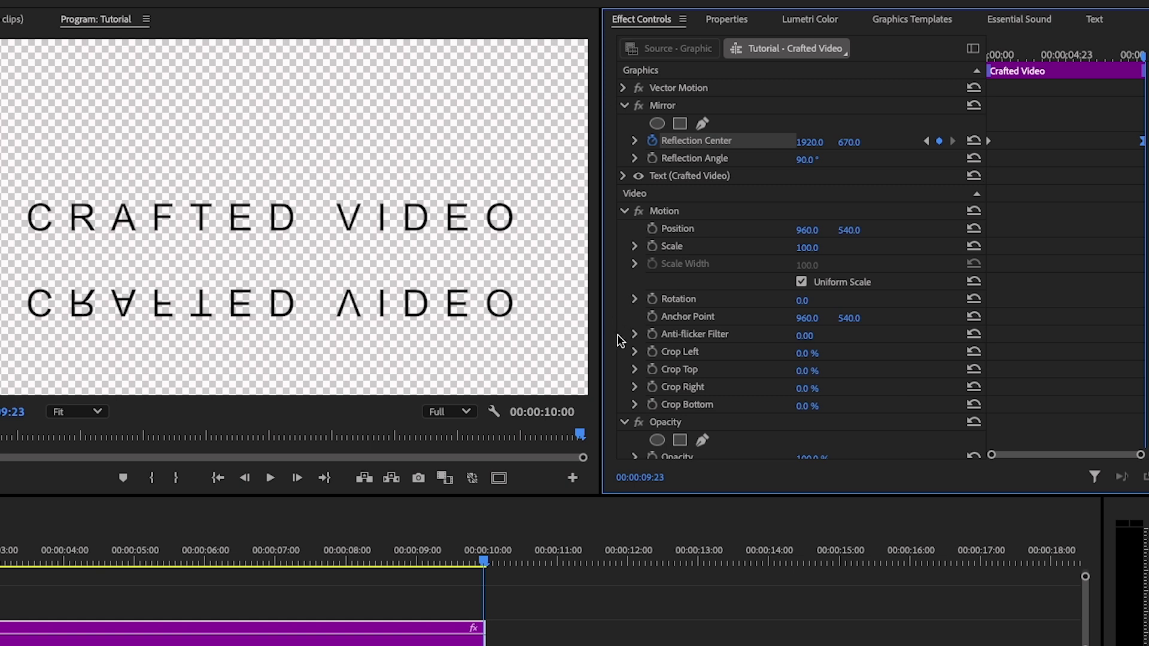
# Add a rectangular opacity mask to the Crafted Video clip and stretch its corners around the whole upright title
pyautogui.scroll(-3, 619, 342)
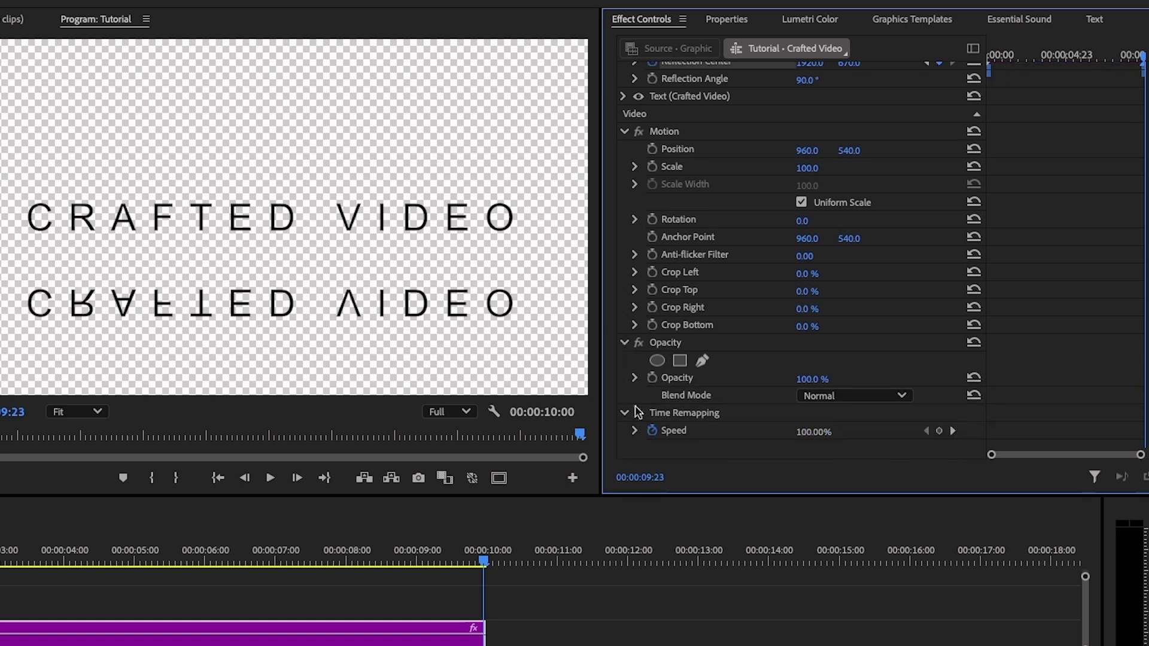
pyautogui.click(684, 365)
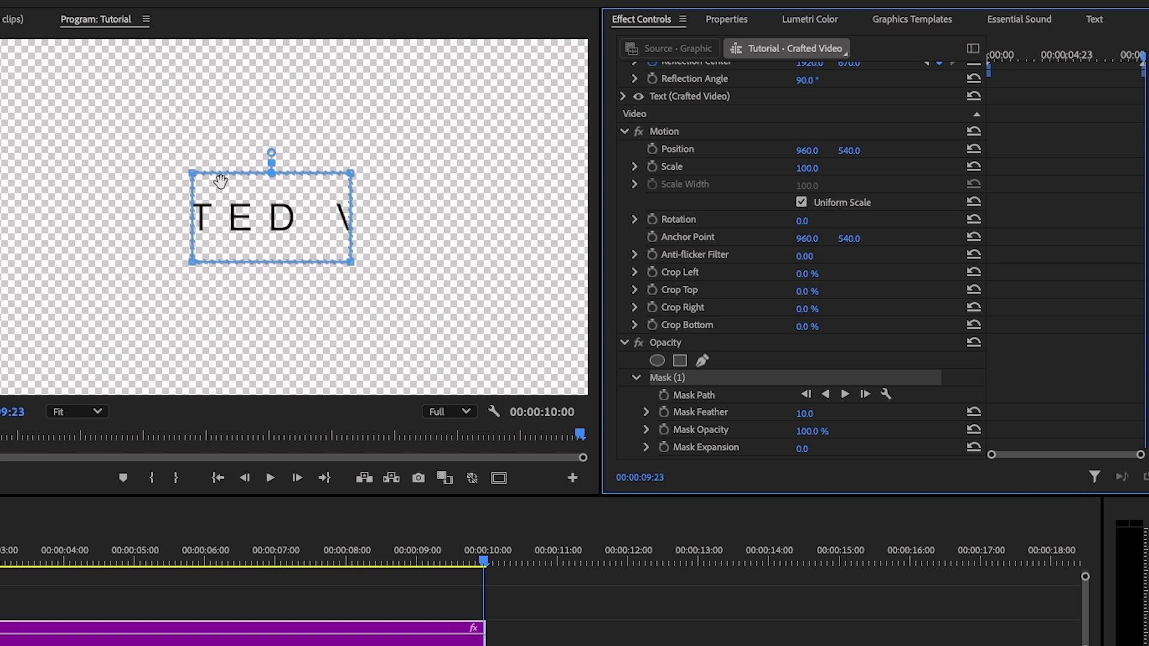
pyautogui.moveTo(191, 262); pyautogui.dragTo(0, 268)
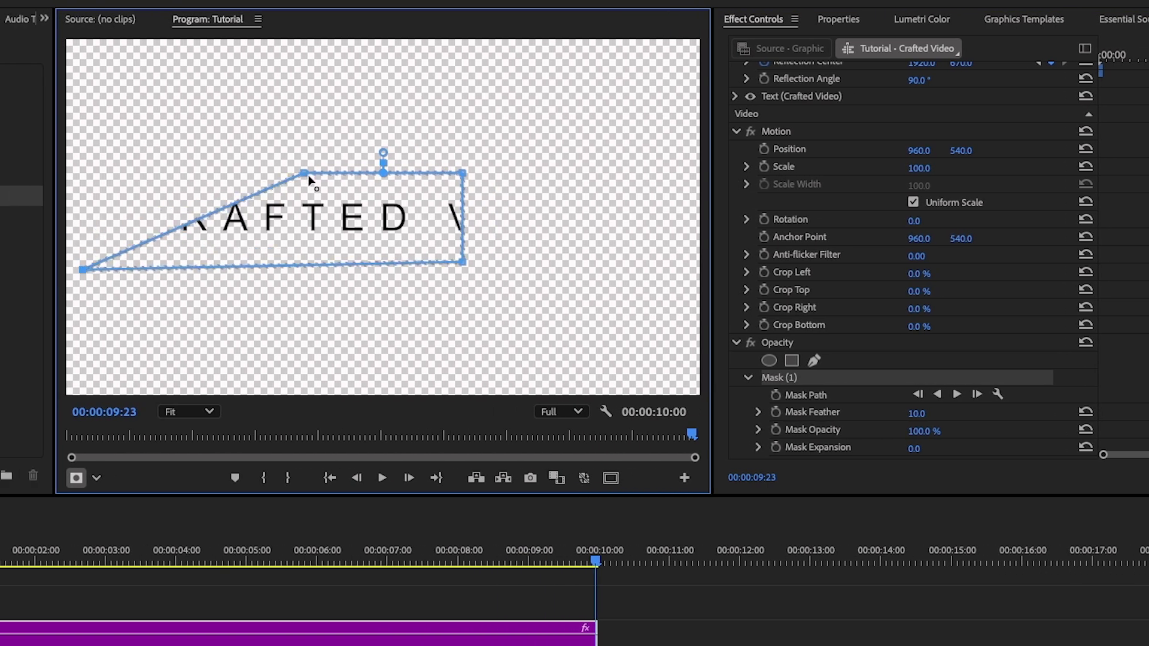
pyautogui.moveTo(309, 176); pyautogui.dragTo(129, 175)
pyautogui.moveTo(95, 269); pyautogui.dragTo(122, 267)
pyautogui.moveTo(464, 263); pyautogui.dragTo(664, 264)
pyautogui.moveTo(462, 174); pyautogui.dragTo(657, 171)
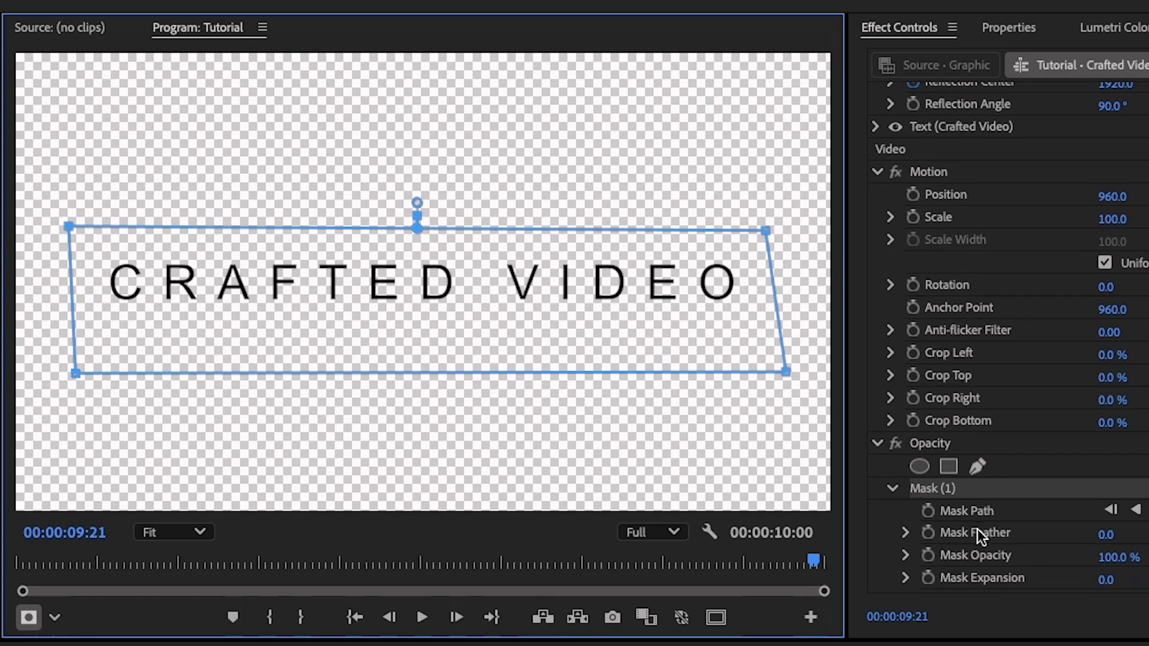
# Set the title mask's feather to 154 and play back the end of the clip to check the reflection
pyautogui.moveTo(1106, 534); pyautogui.dragTo(1144, 535)
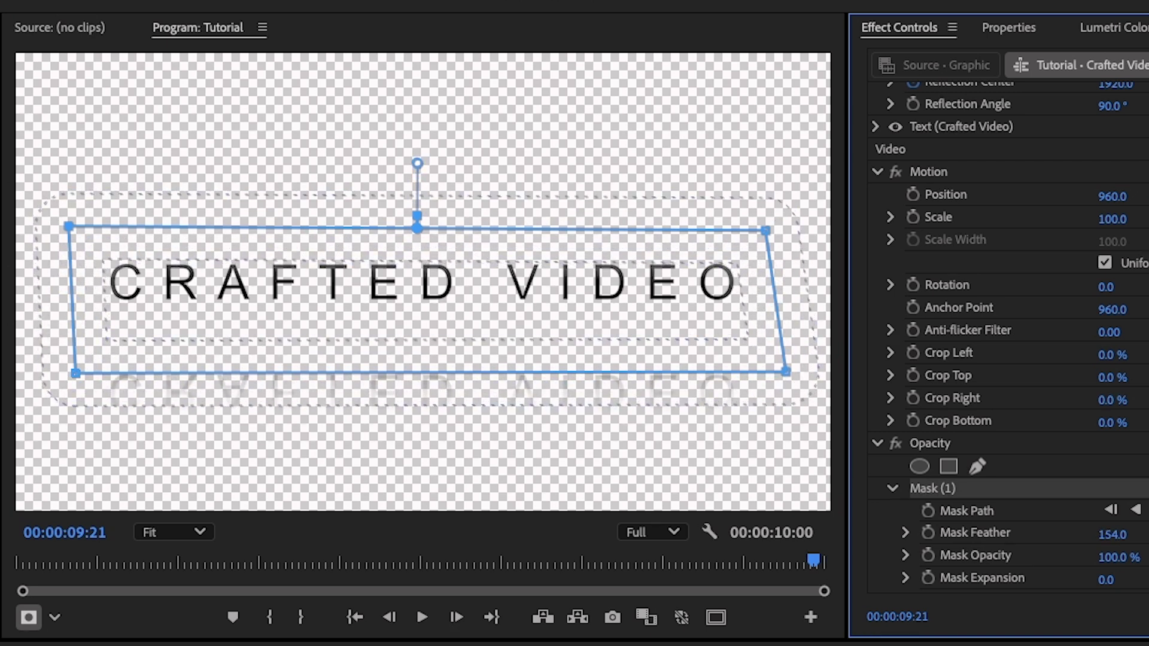
pyautogui.press('j')
pyautogui.press('l')
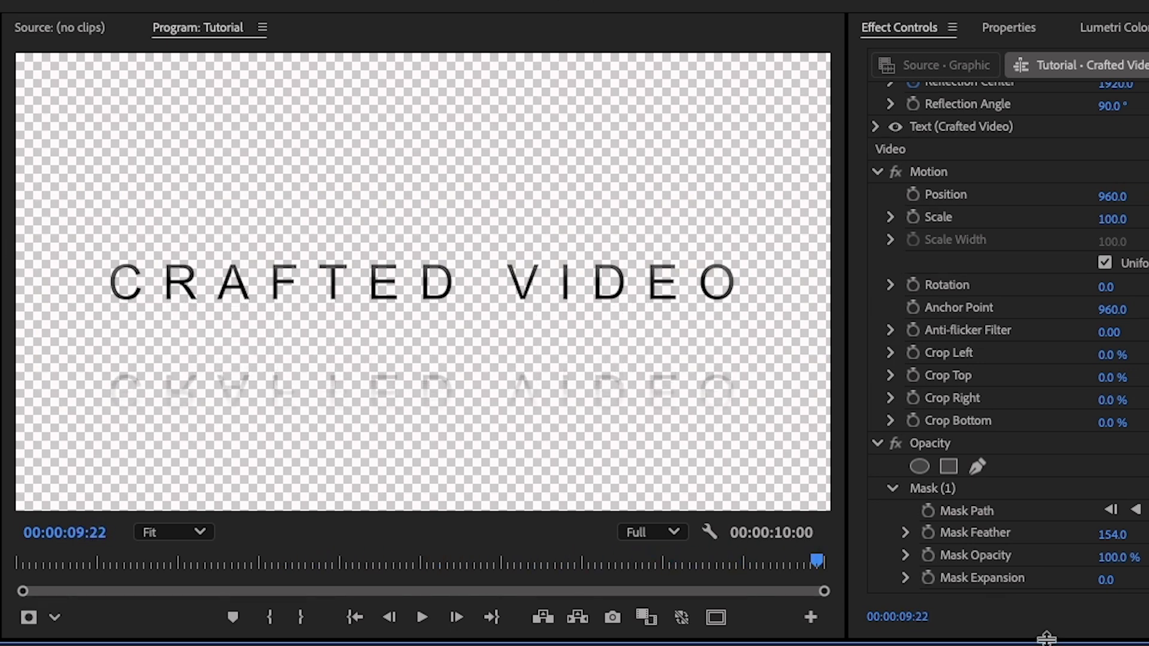
# Raise the lower two corners of the title's opacity mask so it cuts off the faint mirrored text
pyautogui.click(944, 488)
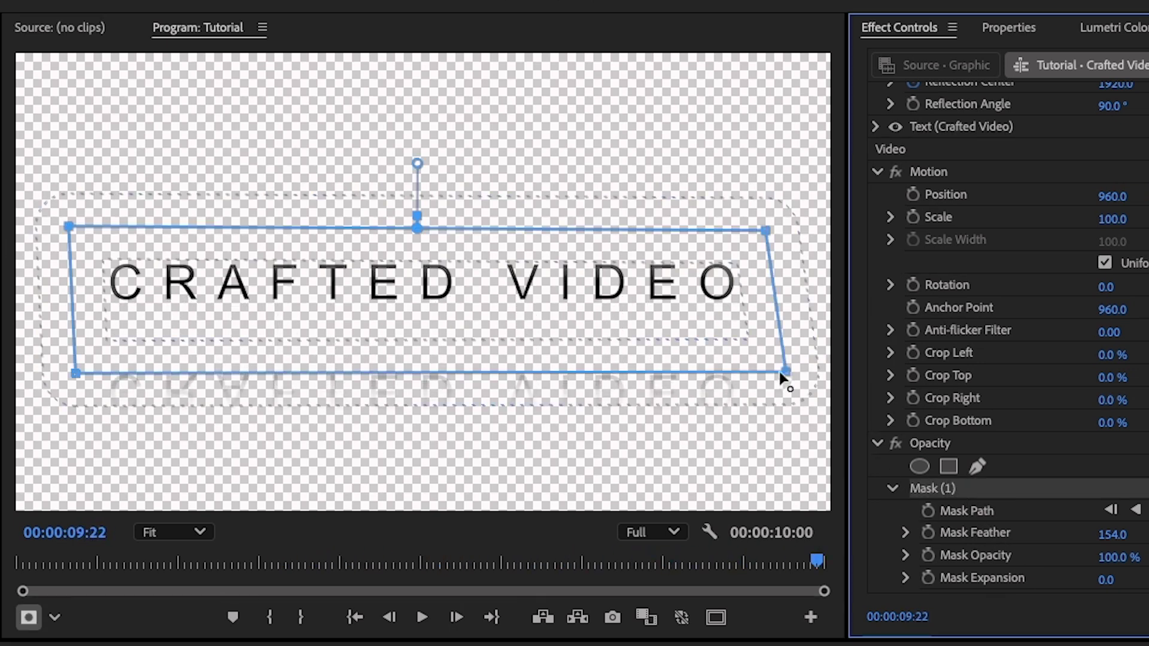
pyautogui.moveTo(789, 372); pyautogui.dragTo(786, 345)
pyautogui.moveTo(76, 377); pyautogui.dragTo(72, 349)
pyautogui.click(870, 486)
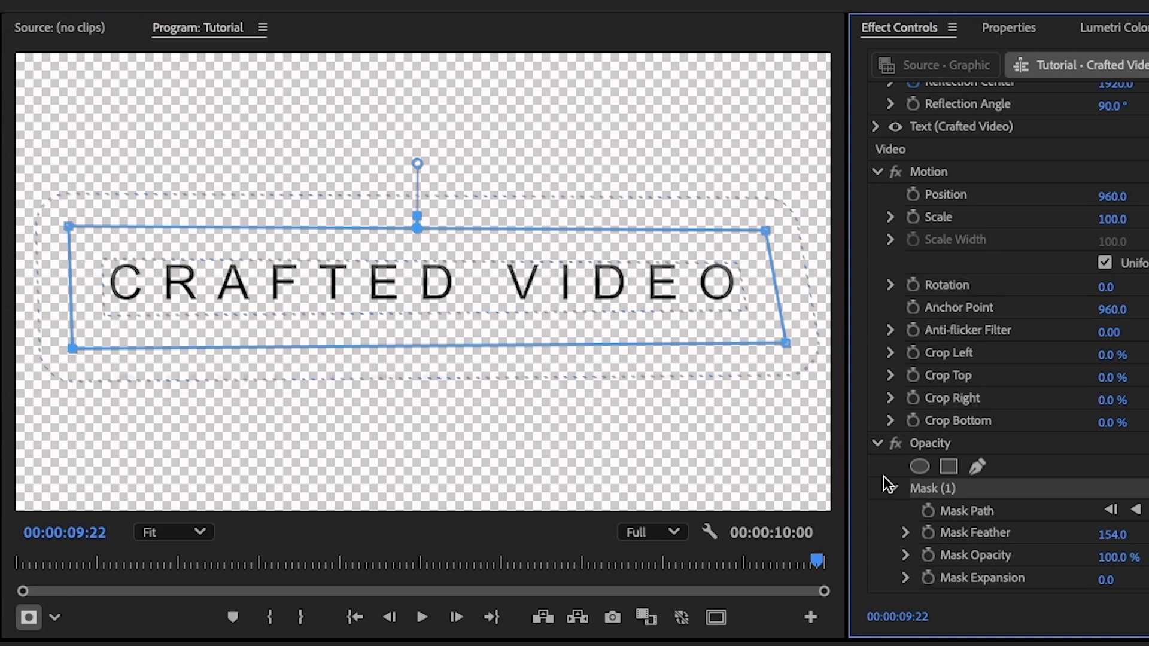
pyautogui.click(884, 480)
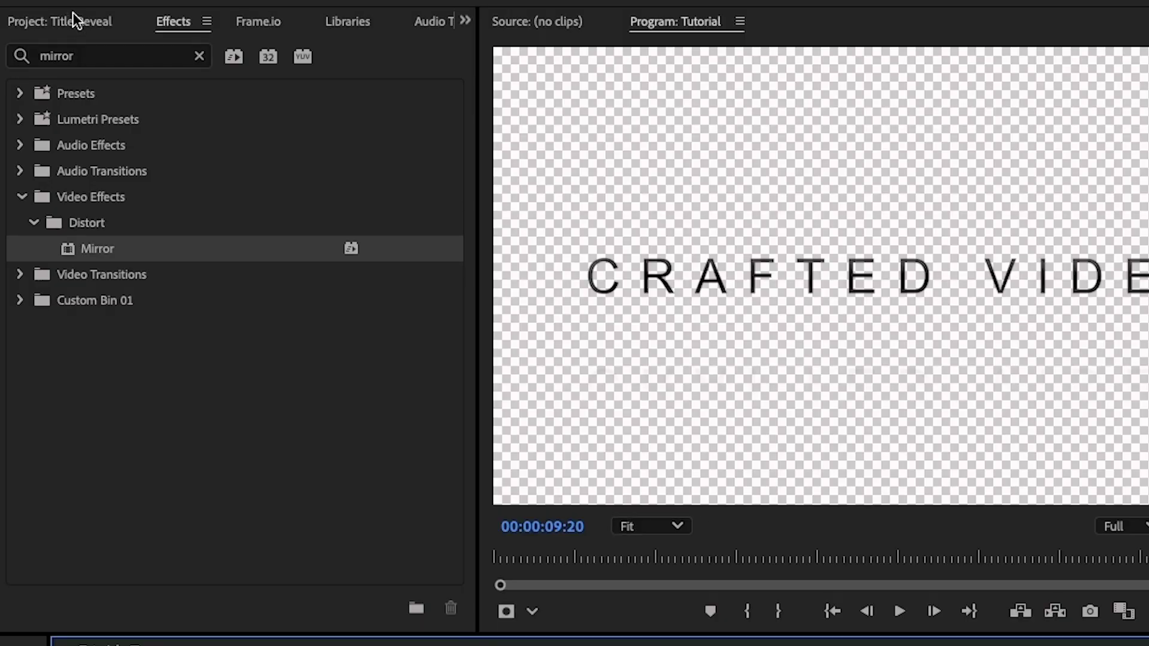
# Create a 1920 × 1080, 23.976 fps adjustment layer and place it on V2 over the full length of the Crafted Video clip
pyautogui.click(76, 21)
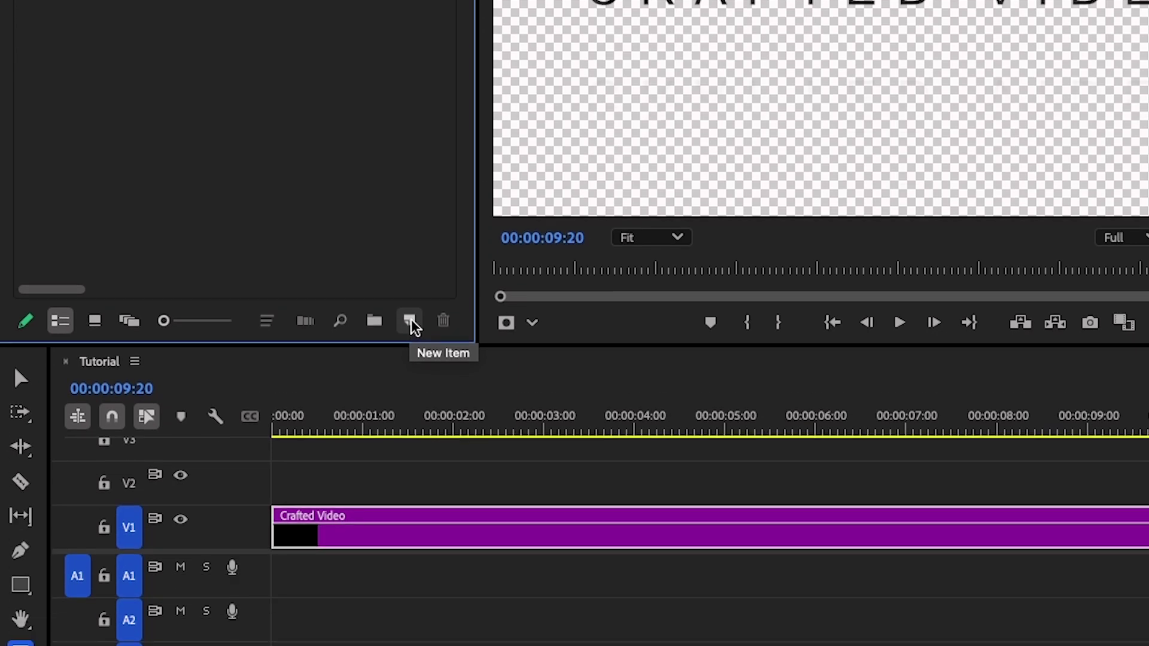
pyautogui.click(410, 309)
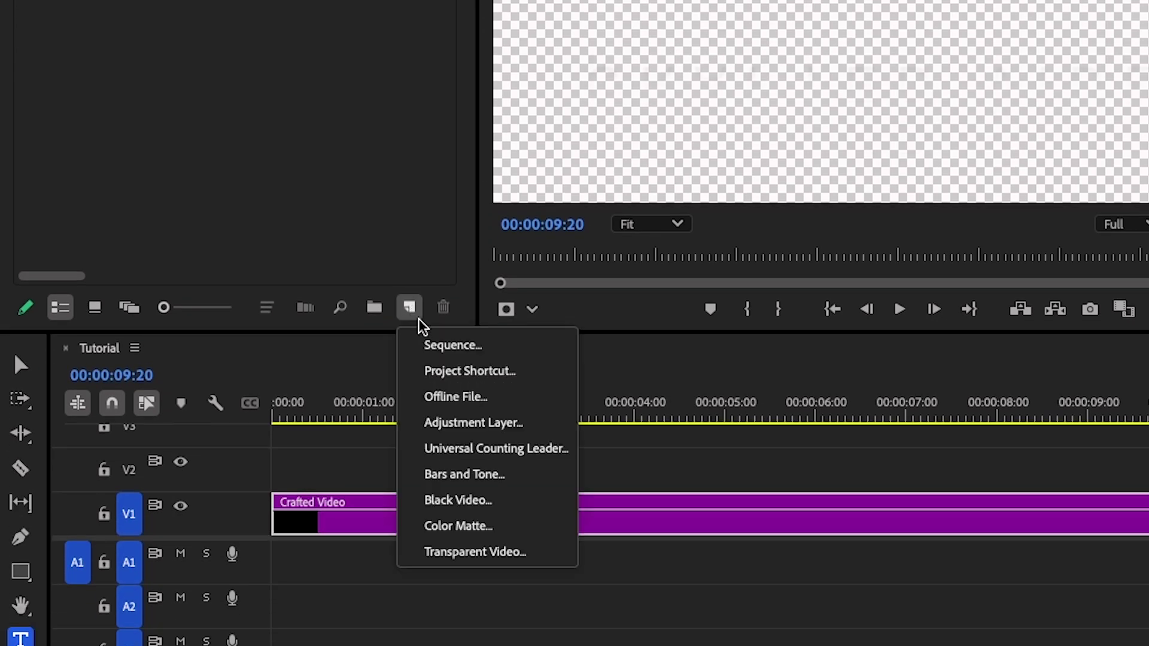
pyautogui.click(472, 423)
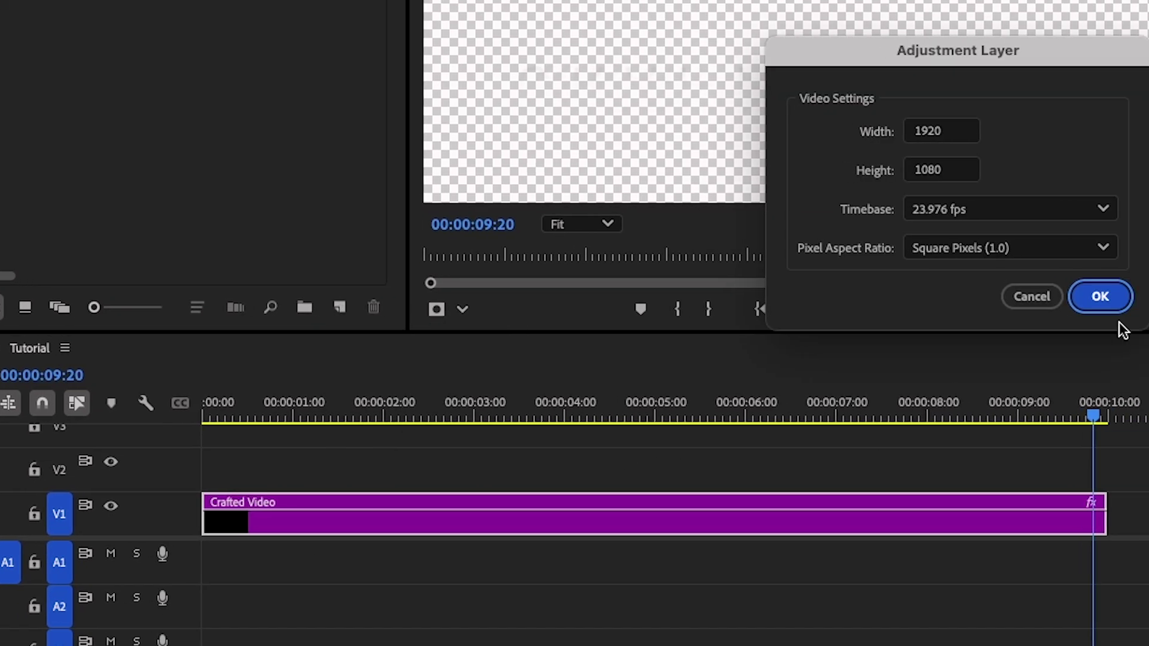
pyautogui.click(1105, 300)
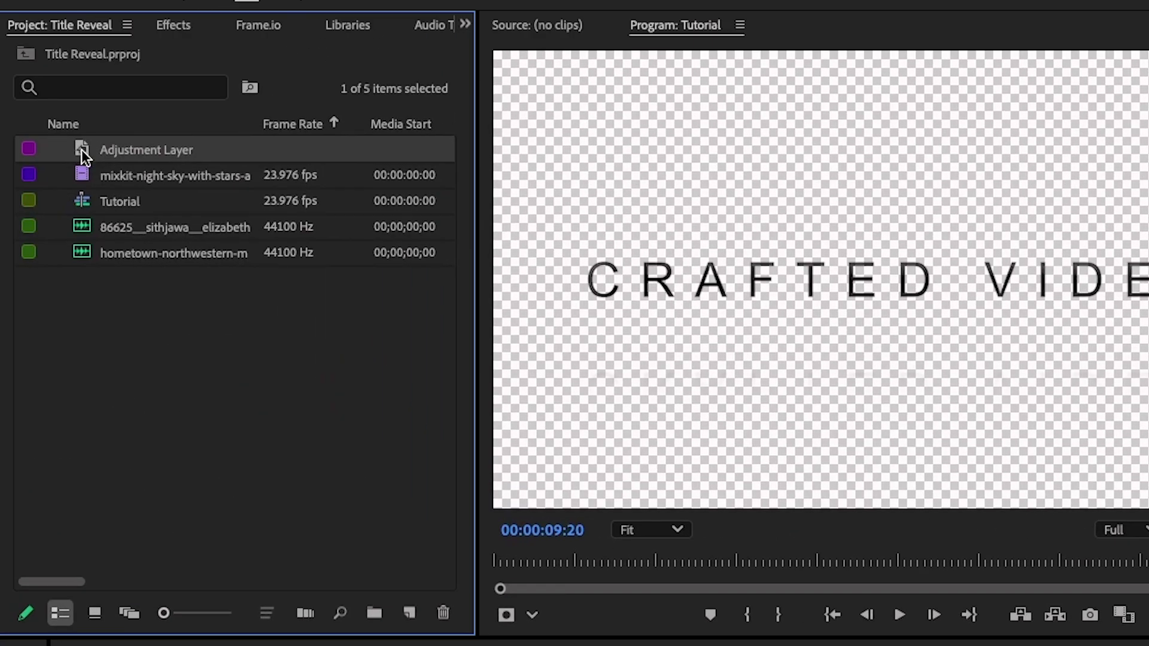
pyautogui.moveTo(103, 222); pyautogui.dragTo(54, 527)
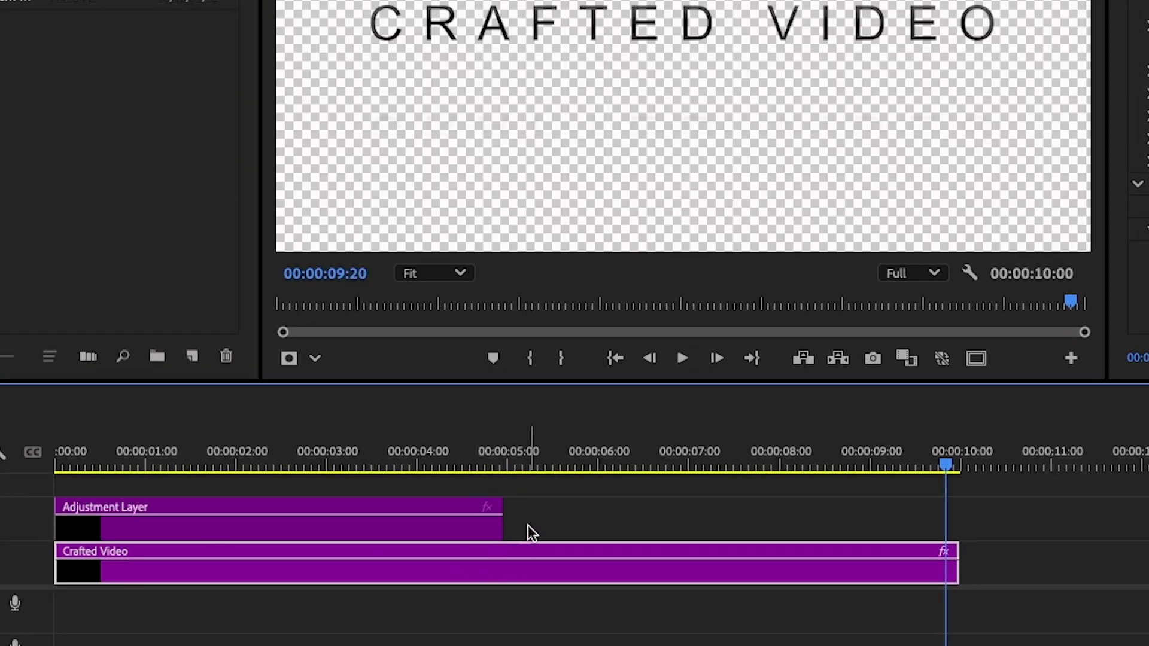
pyautogui.moveTo(505, 514); pyautogui.dragTo(955, 501)
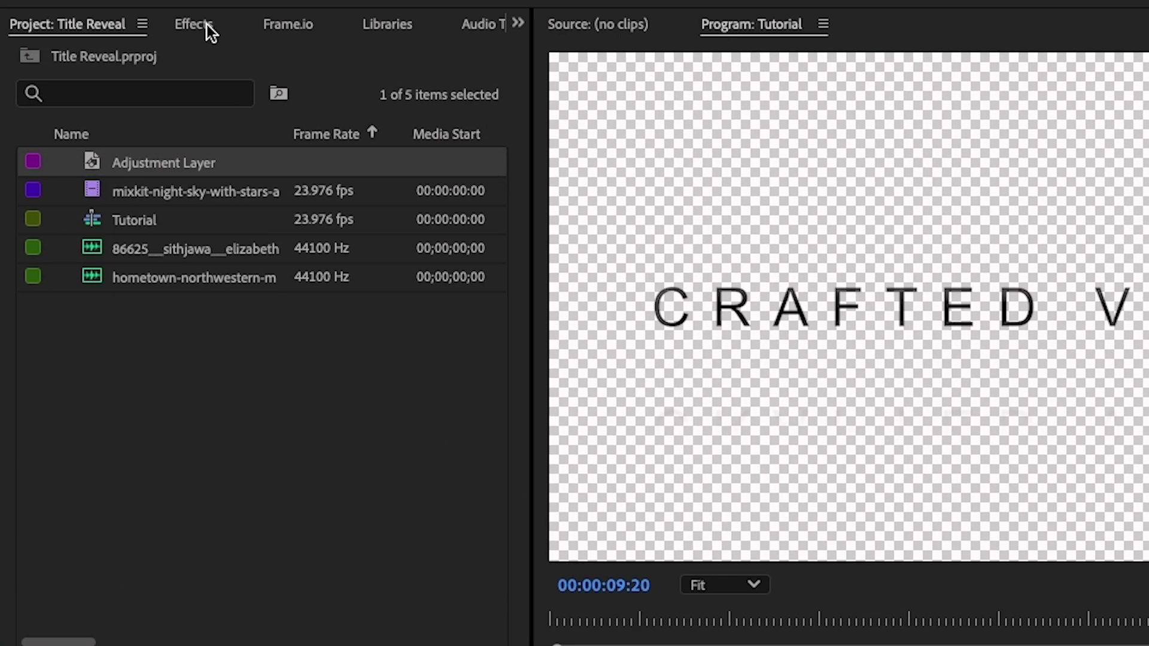
# Find the Gaussian Blur video effect and apply it to the adjustment layer on V2
pyautogui.click(203, 24)
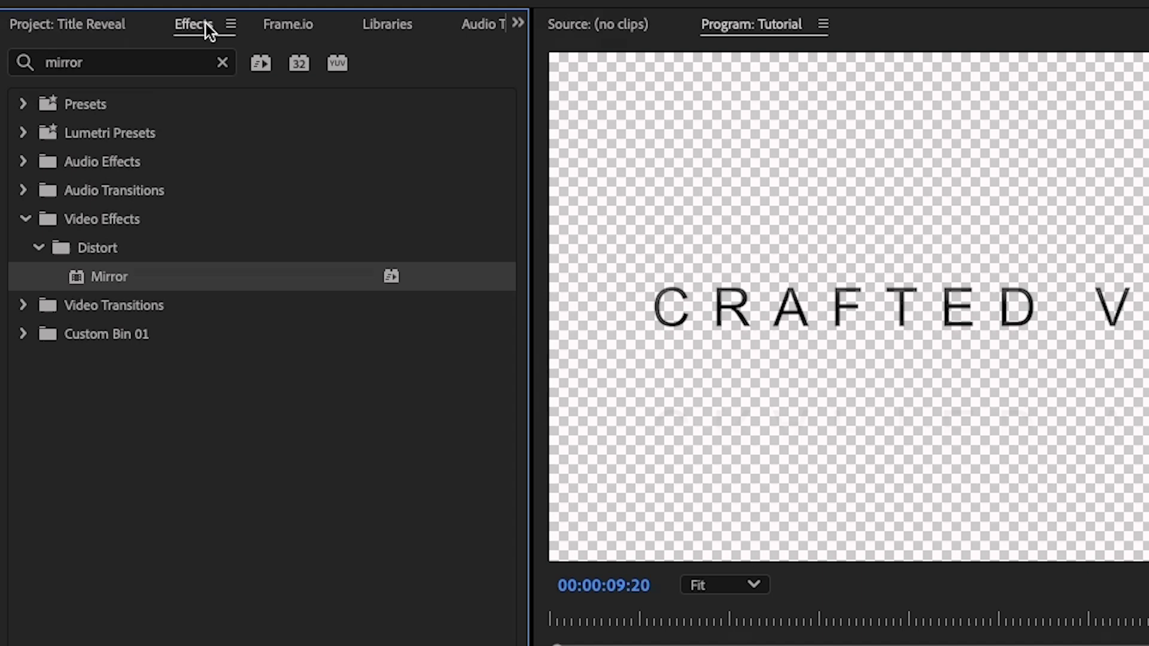
pyautogui.click(223, 64)
pyautogui.click(103, 56)
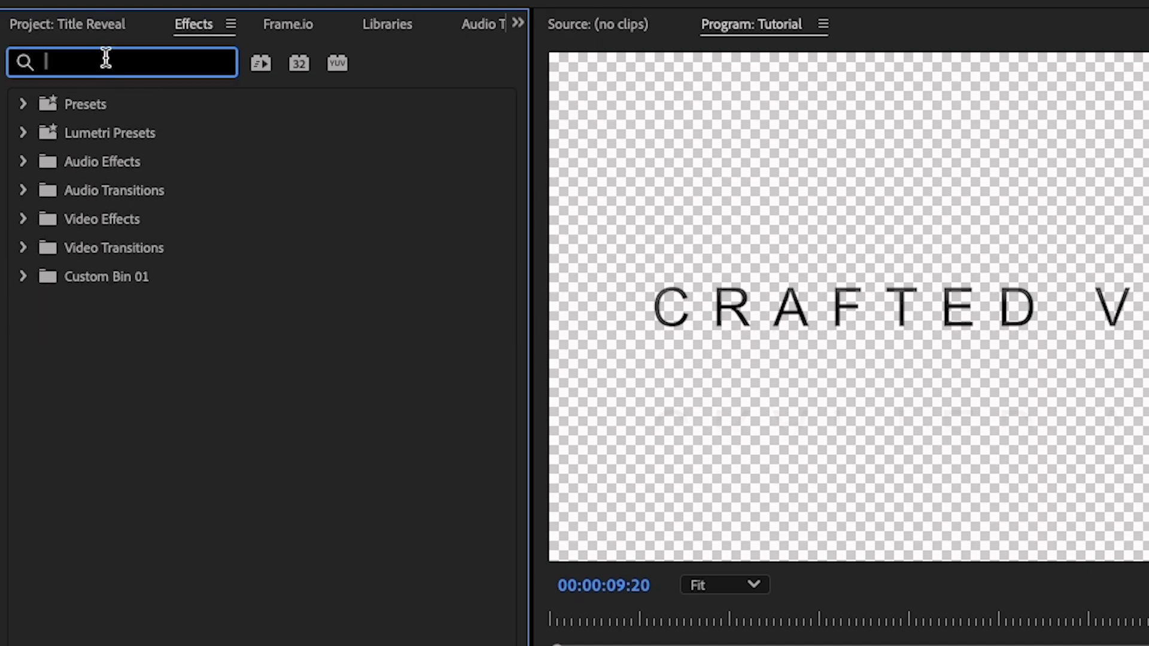
pyautogui.write('saus')
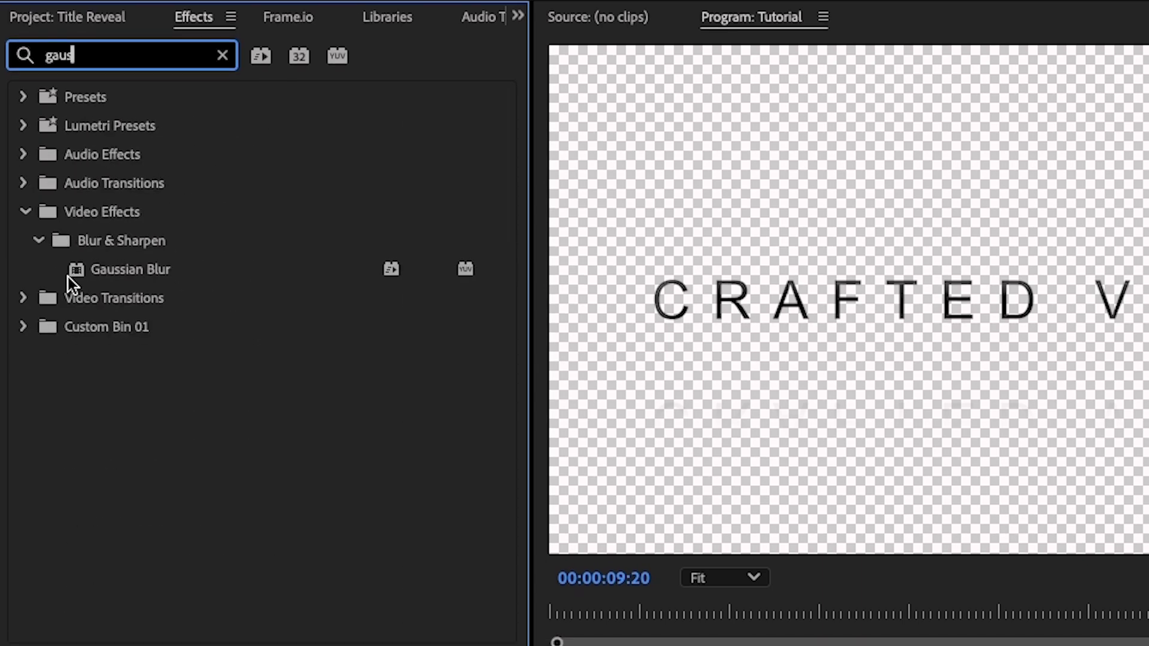
pyautogui.moveTo(75, 277); pyautogui.dragTo(464, 526)
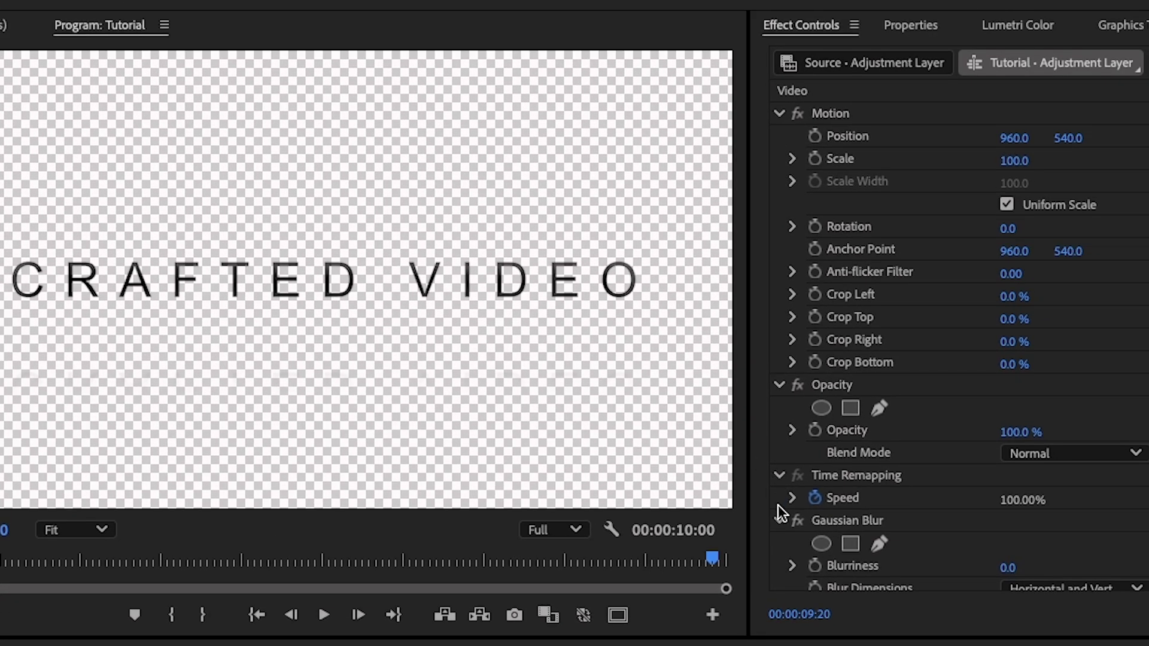
# Set the adjustment layer's Gaussian Blur to a Blurriness of 160 with Horizontal blur dimensions
pyautogui.scroll(-3, 762, 513)
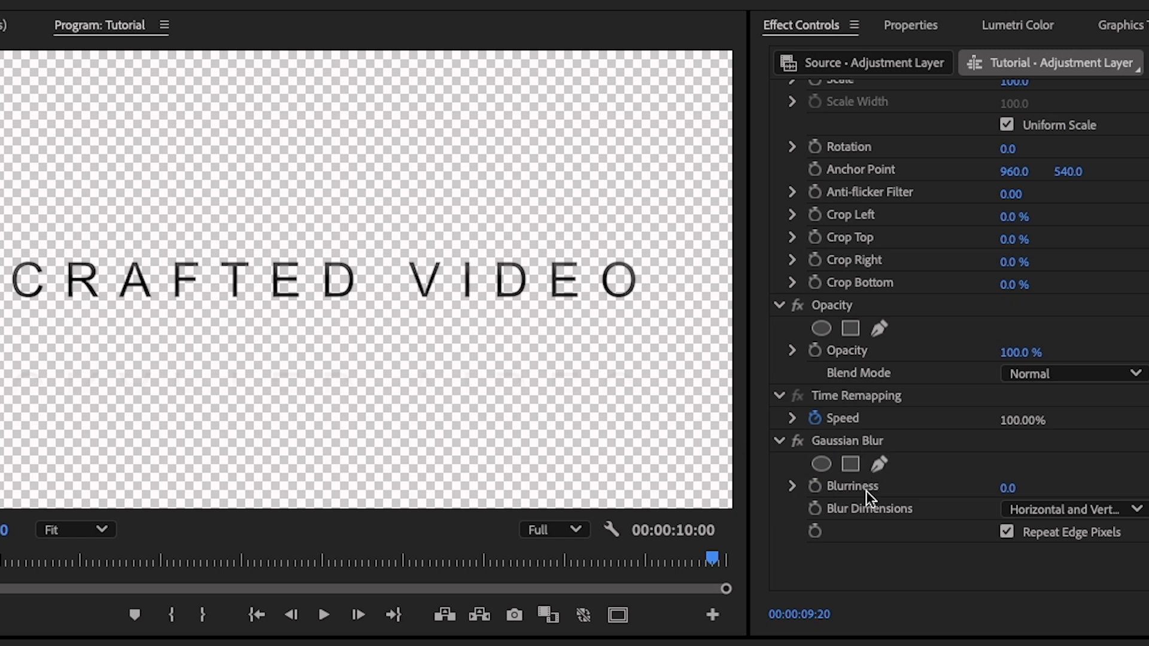
pyautogui.click(826, 453)
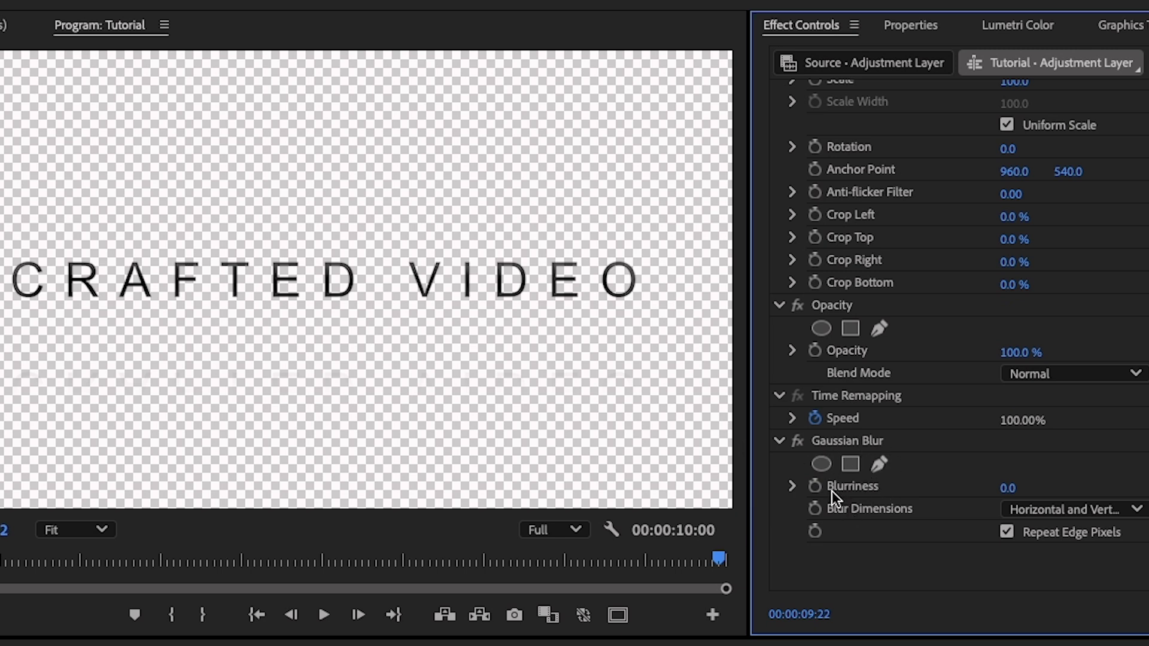
pyautogui.click(1008, 488)
pyautogui.write('160')
pyautogui.press('Return')
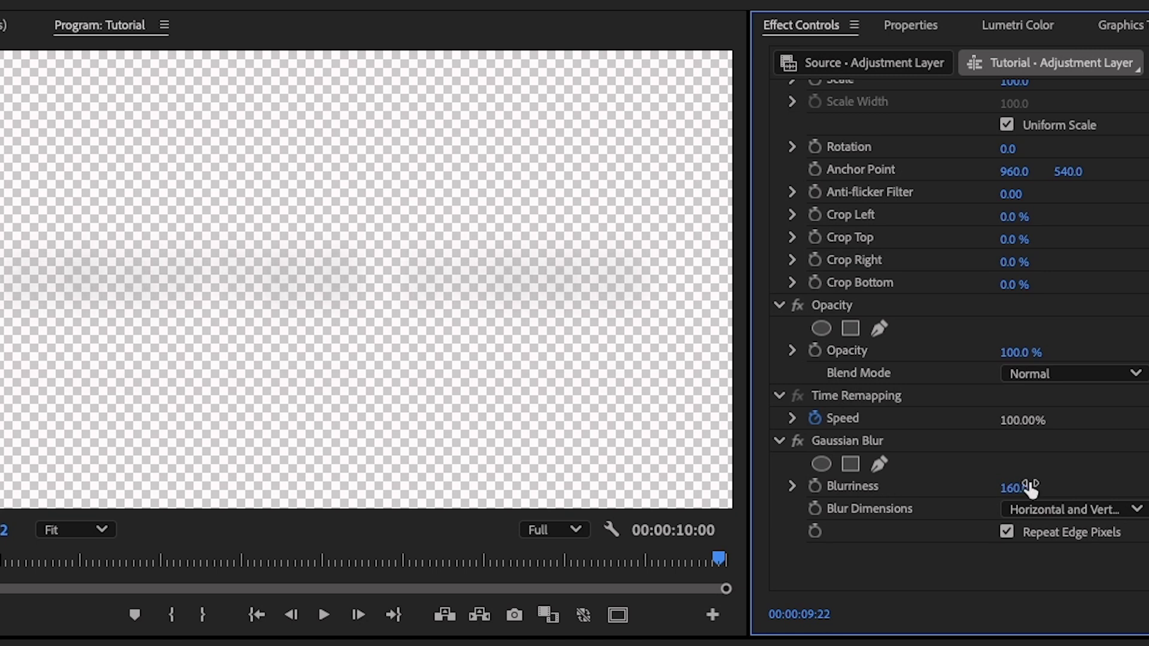
pyautogui.click(1083, 511)
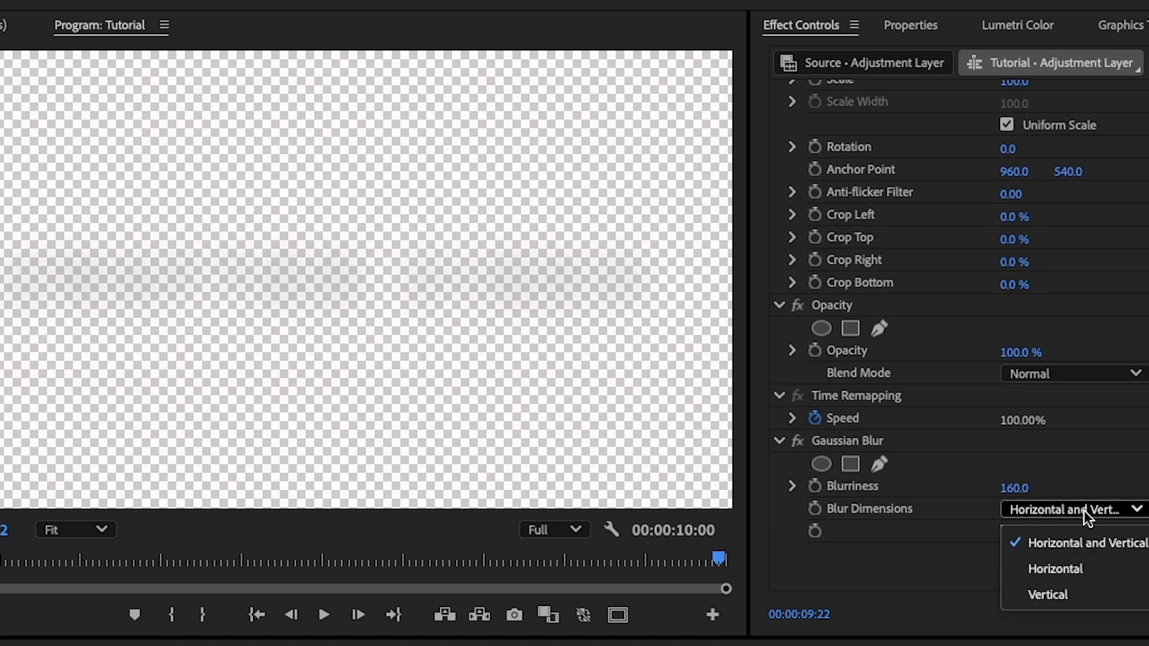
pyautogui.click(1055, 567)
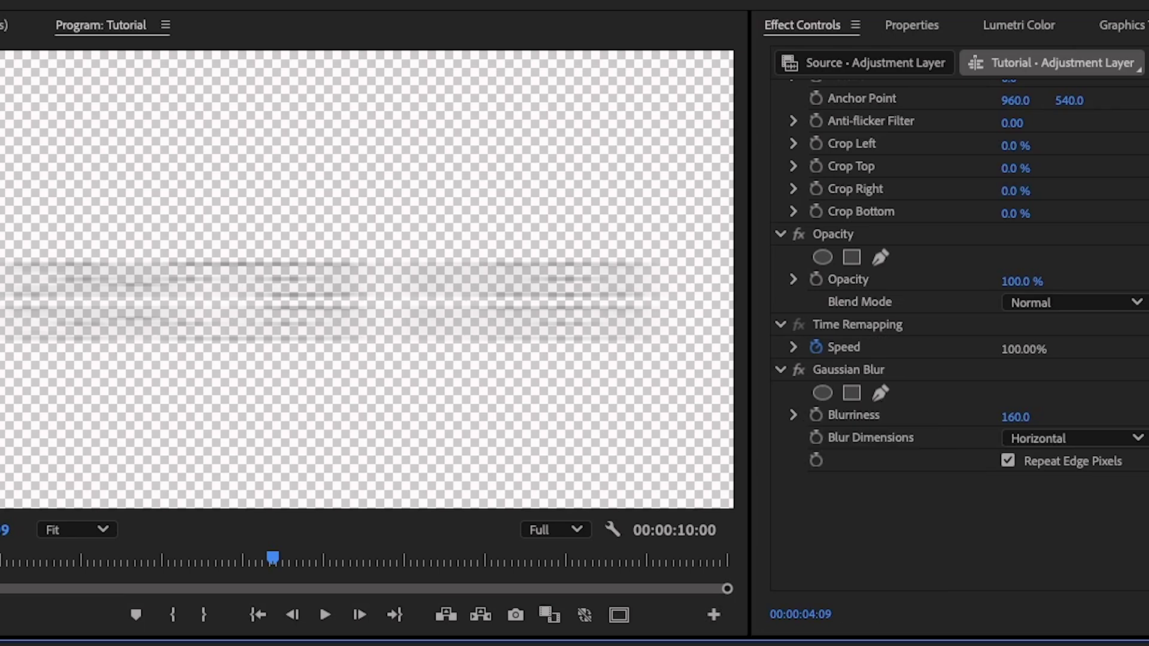
# Add a rectangular opacity mask to the adjustment layer and reshape it to span the area below the title, starting partway down the reflection
pyautogui.click(852, 257)
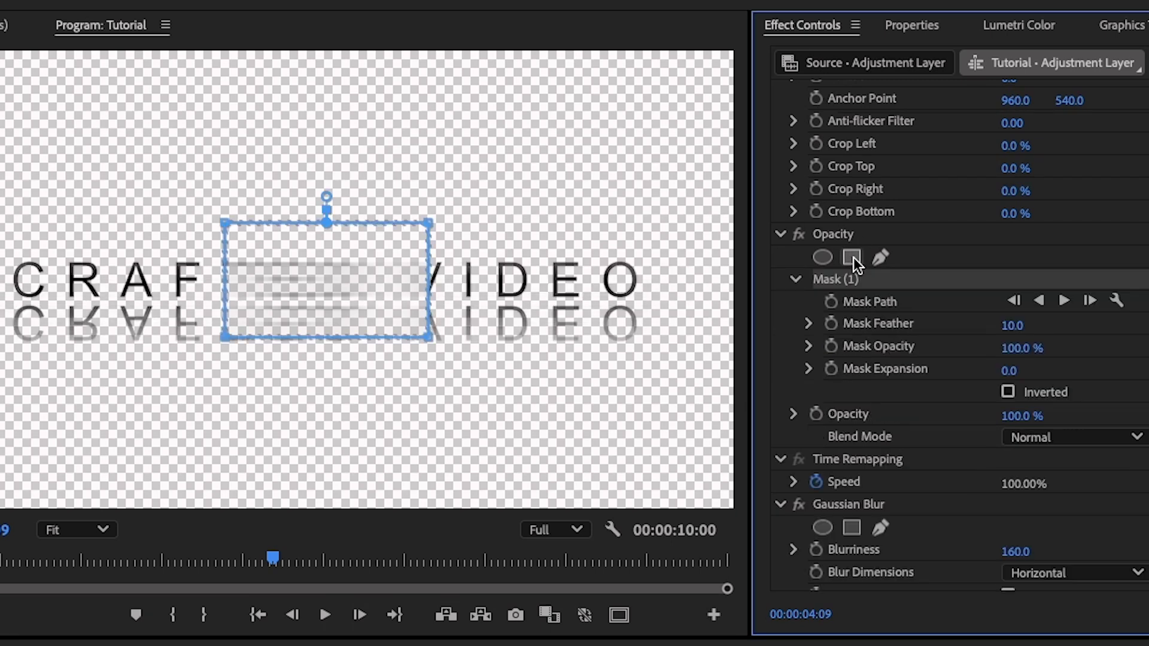
pyautogui.moveTo(321, 259); pyautogui.dragTo(326, 345)
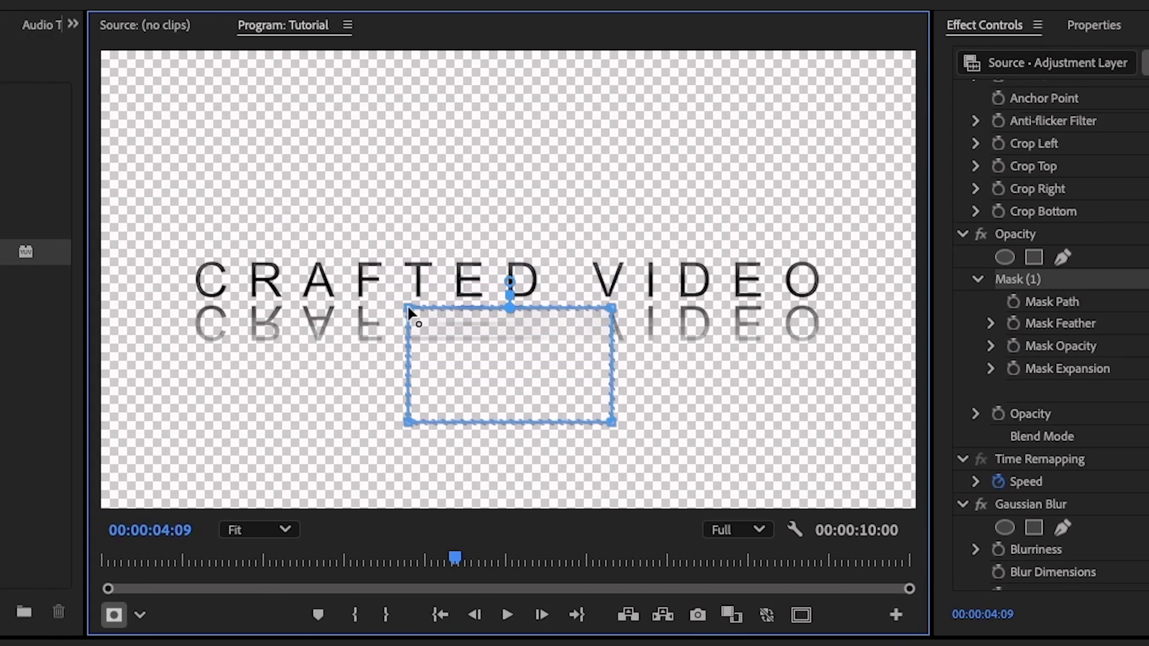
pyautogui.moveTo(409, 312); pyautogui.dragTo(181, 307)
pyautogui.moveTo(443, 422); pyautogui.dragTo(195, 465)
pyautogui.moveTo(647, 307); pyautogui.dragTo(896, 307)
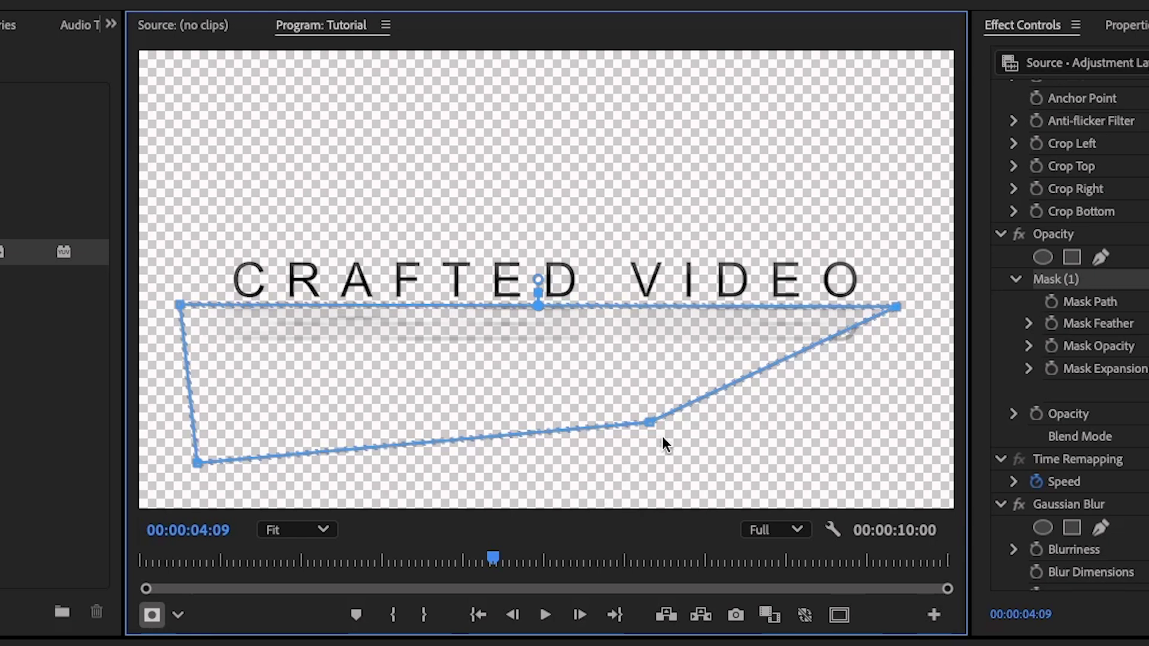
pyautogui.moveTo(651, 424); pyautogui.dragTo(902, 477)
pyautogui.moveTo(525, 358); pyautogui.dragTo(522, 390)
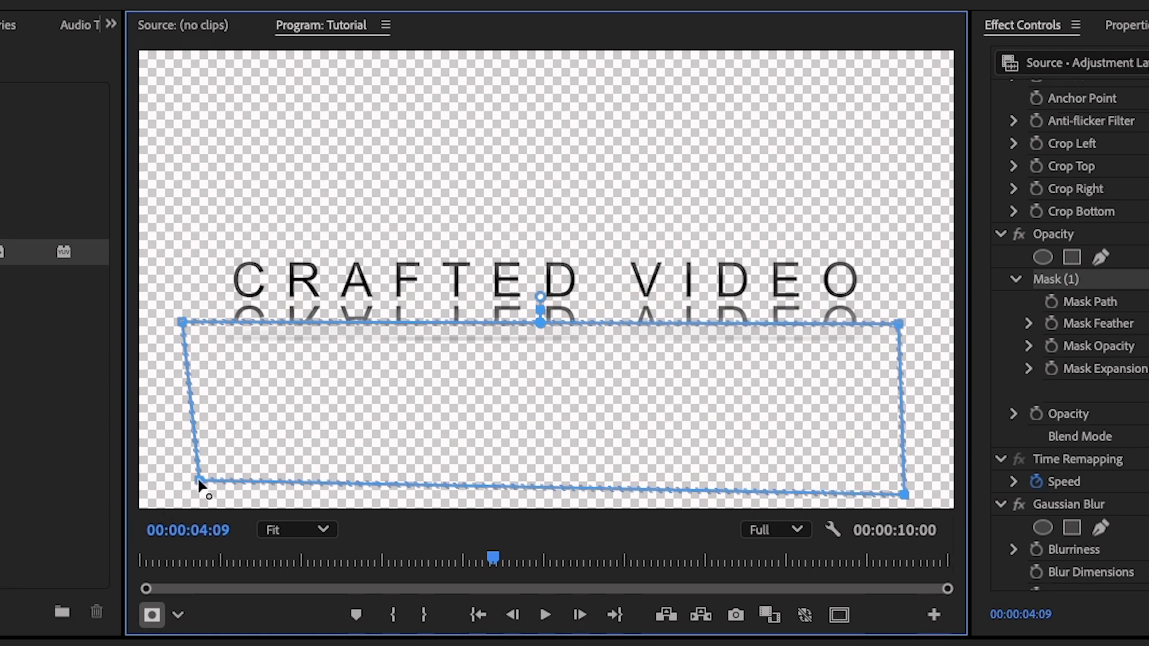
pyautogui.moveTo(200, 482); pyautogui.dragTo(170, 495)
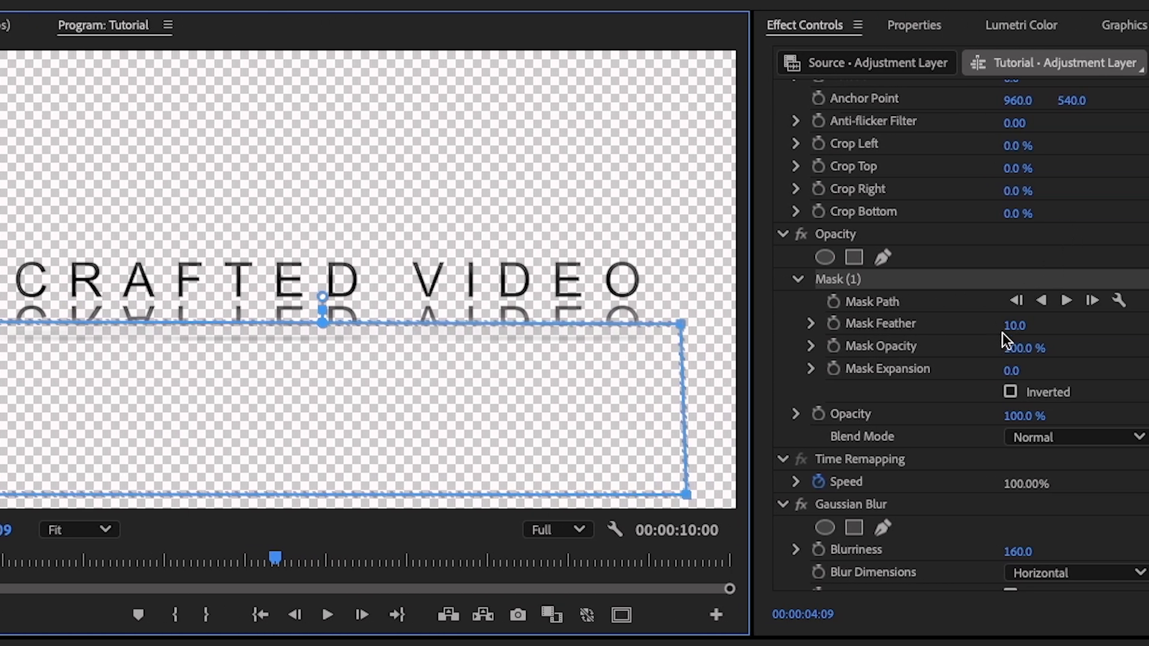
# Set the feather of the adjustment layer's opacity mask to 112 and play back the blurred reflection
pyautogui.moveTo(1013, 325); pyautogui.dragTo(1072, 325)
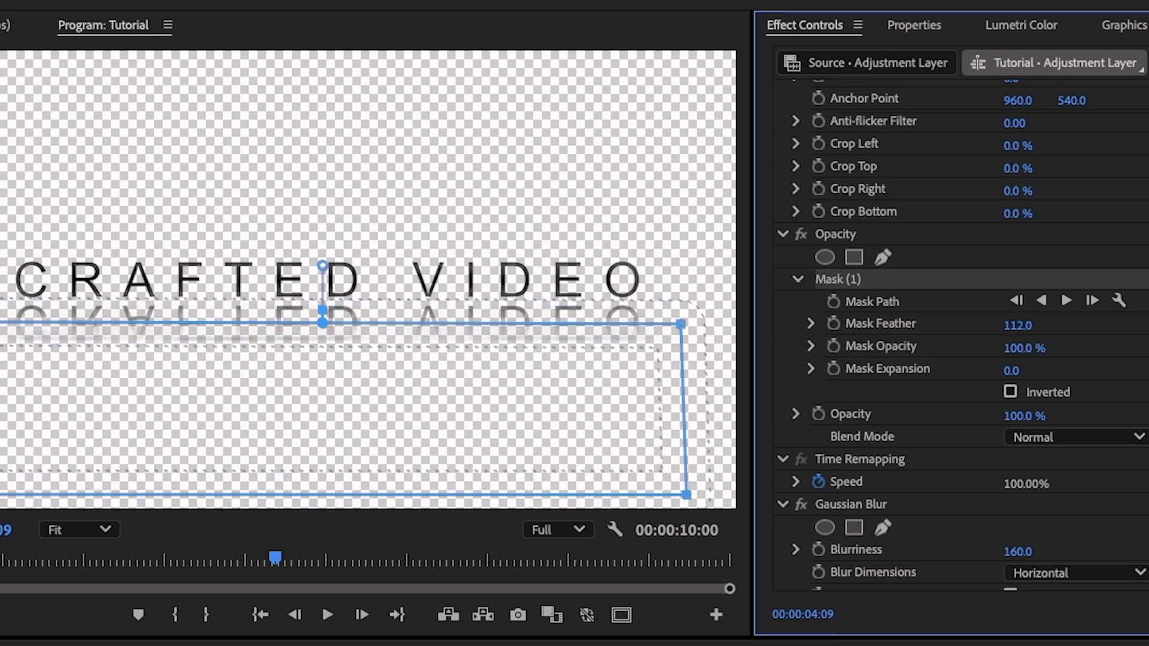
pyautogui.press('space')
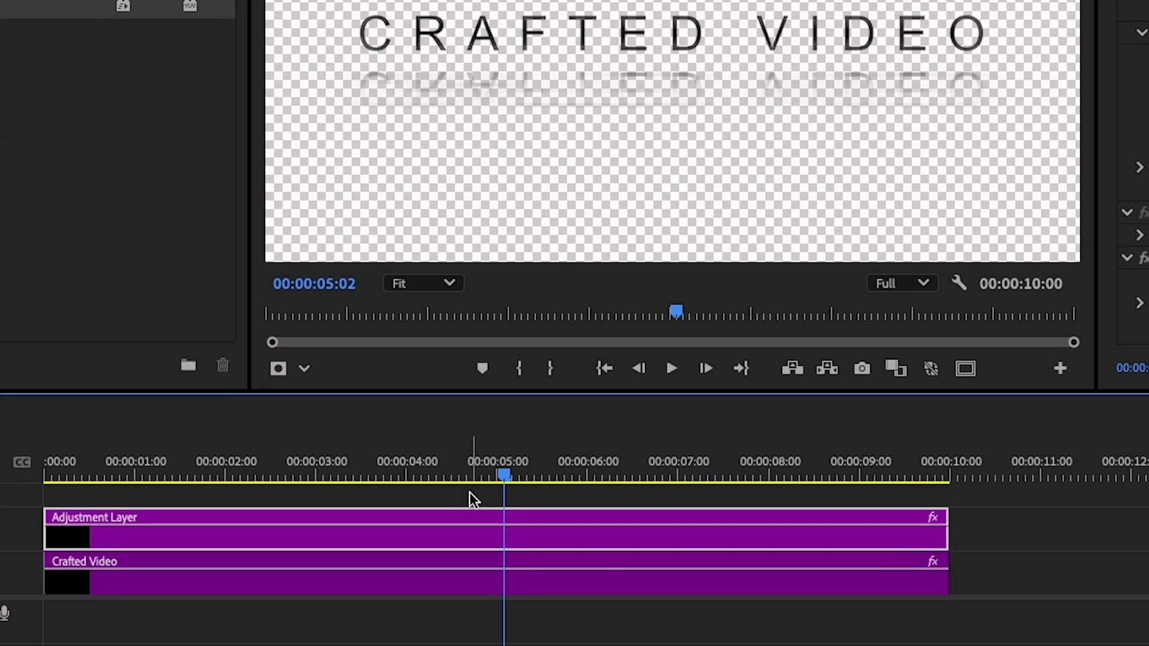
# Nest the Adjustment Layer and Crafted Video clips together as Nested Sequence 01
pyautogui.moveTo(469, 493); pyautogui.dragTo(476, 591)
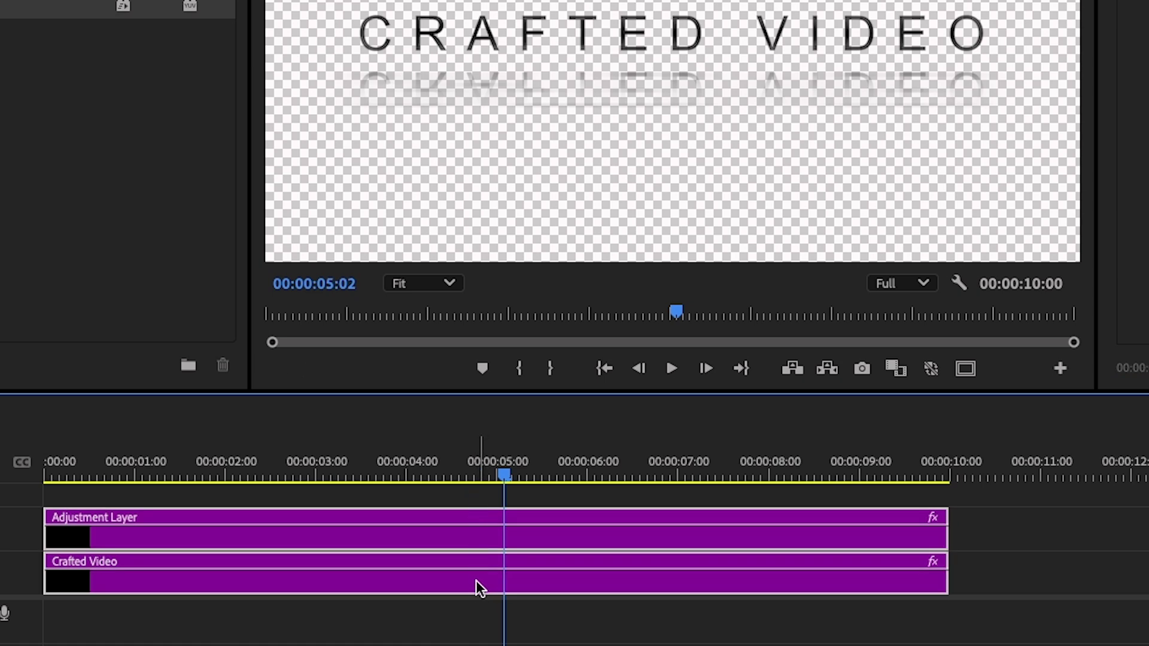
pyautogui.rightClick(476, 581)
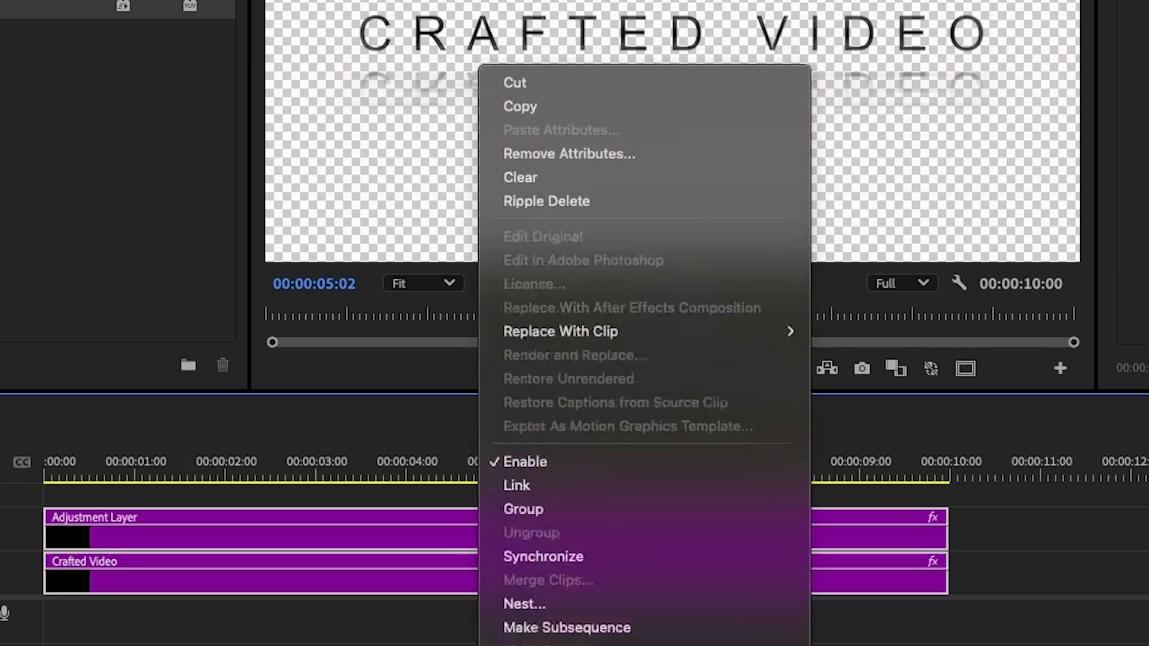
pyautogui.click(554, 530)
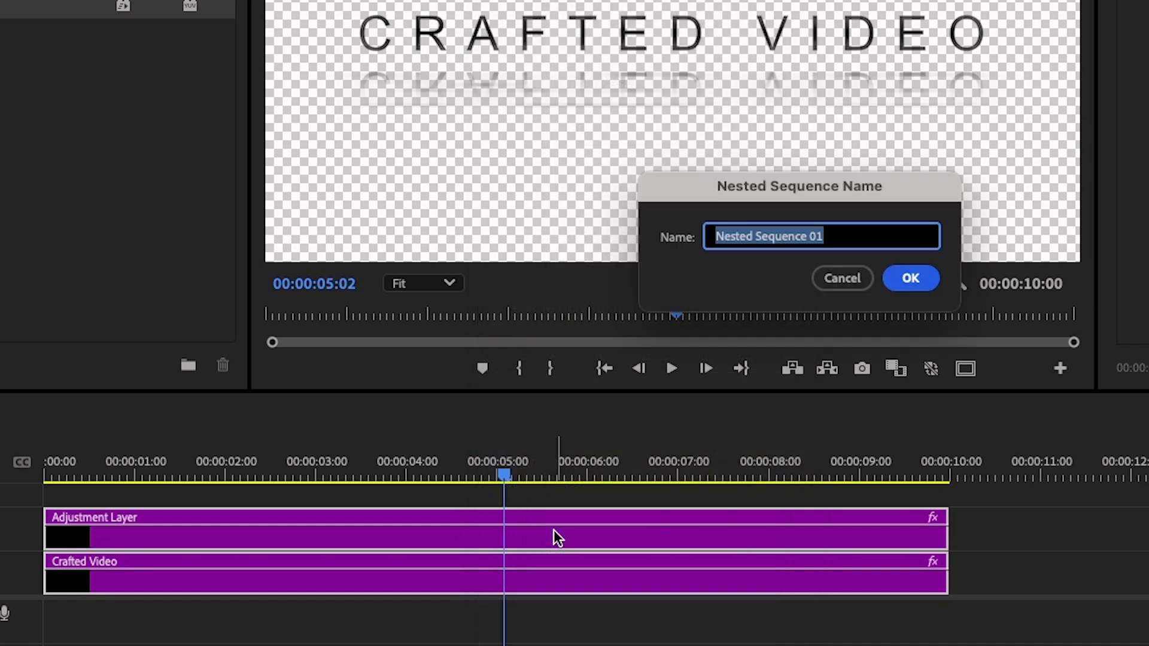
pyautogui.click(910, 277)
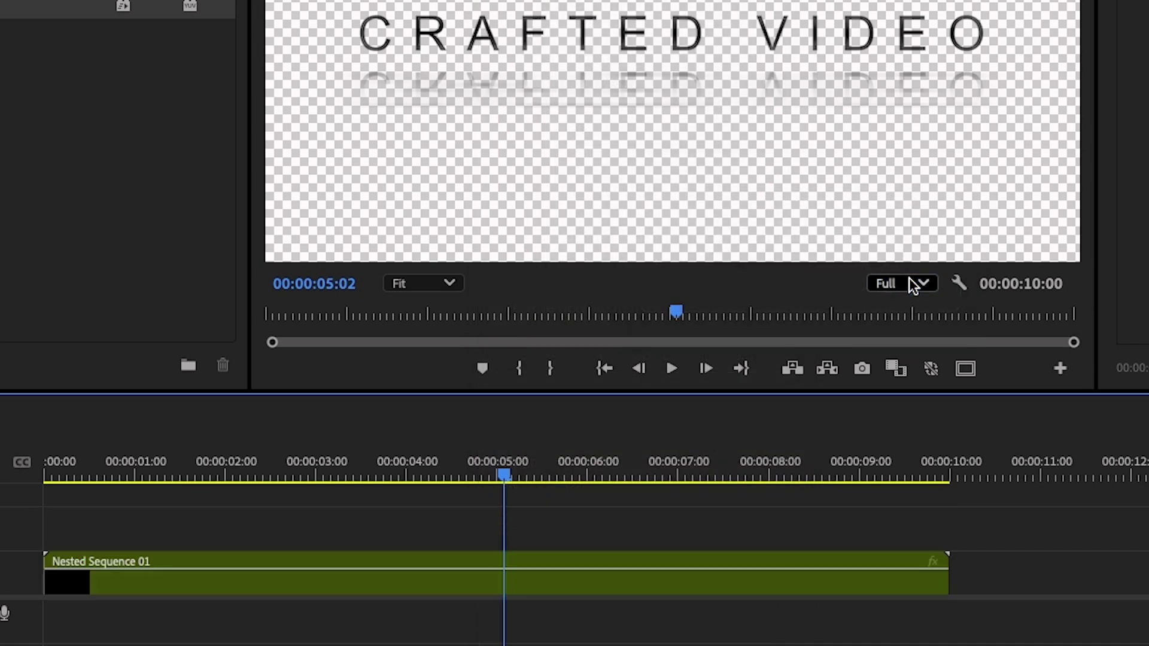
# Turn on Scale keyframing for the nested sequence at 00:00:00:00, keeping the first keyframe at 100
pyautogui.click(721, 584)
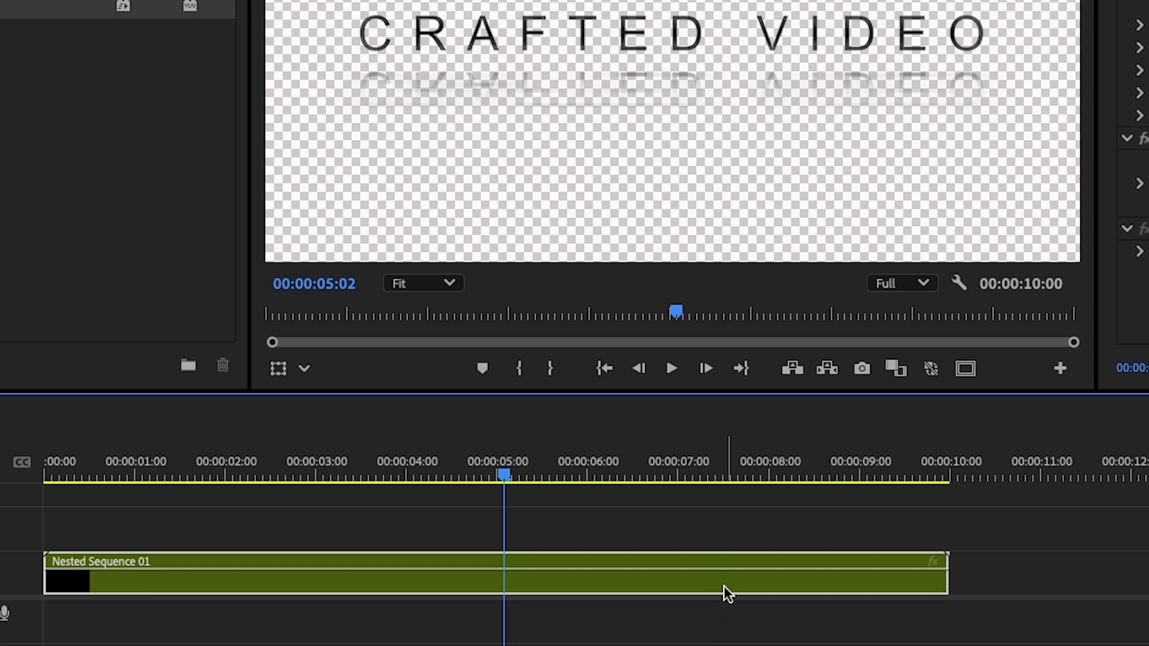
pyautogui.moveTo(504, 476); pyautogui.dragTo(45, 479)
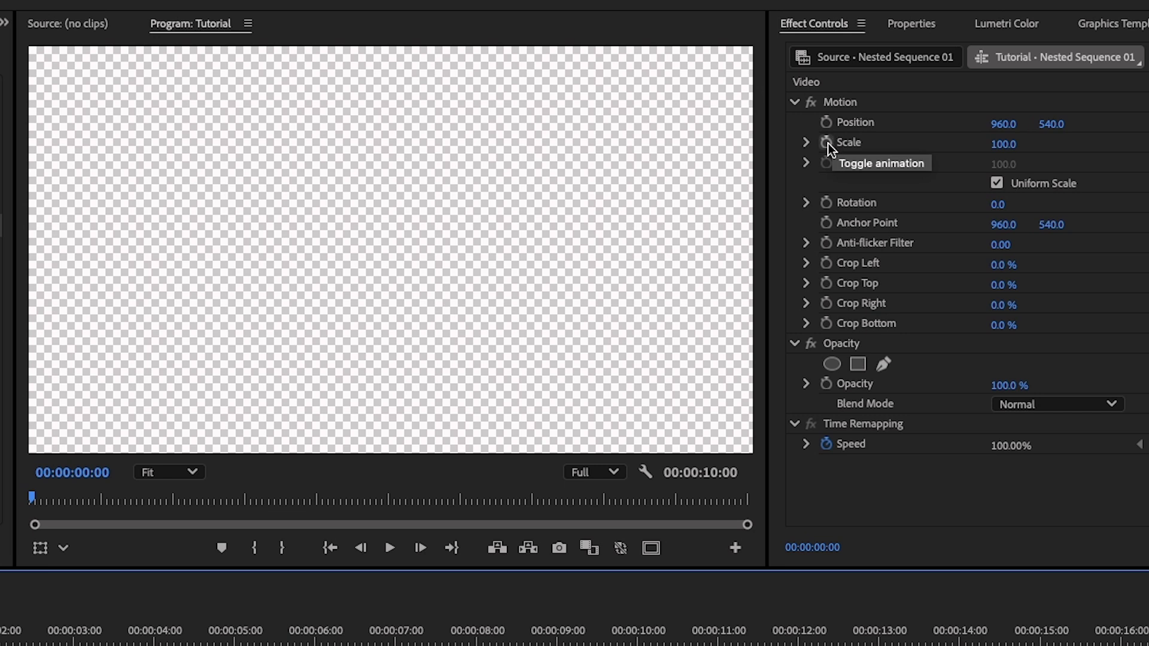
pyautogui.click(827, 143)
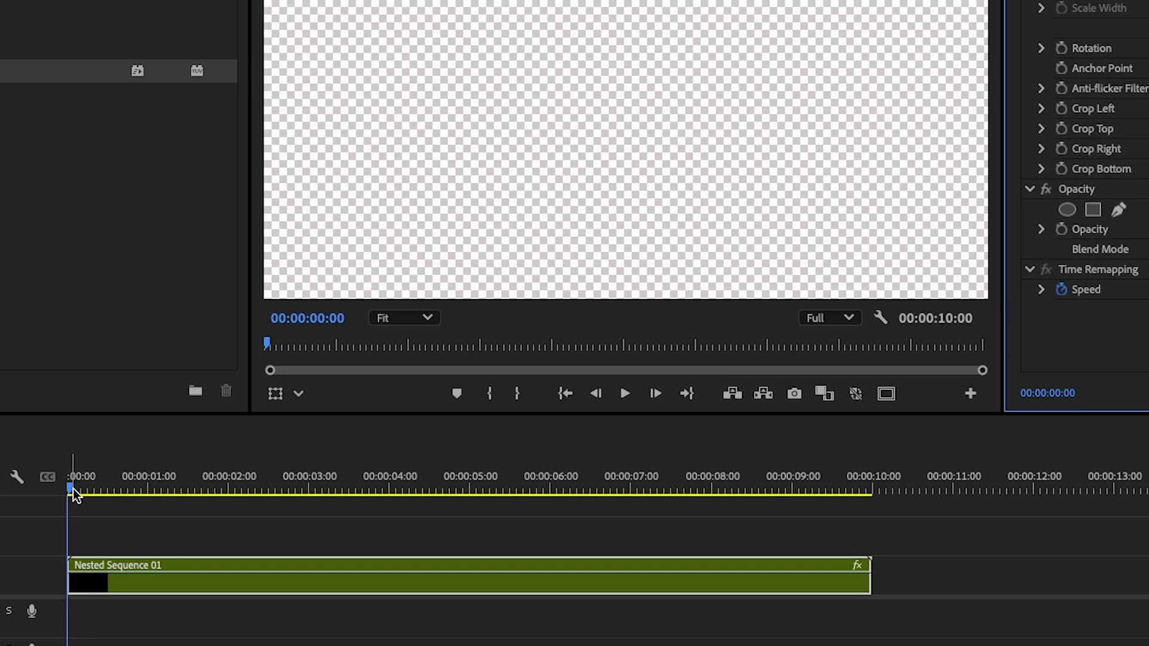
# Add a Scale keyframe of 110 to the nested sequence at 00:00:09:21 and apply Ease In to it
pyautogui.moveTo(70, 486); pyautogui.dragTo(418, 494)
pyautogui.moveTo(465, 499); pyautogui.dragTo(731, 500)
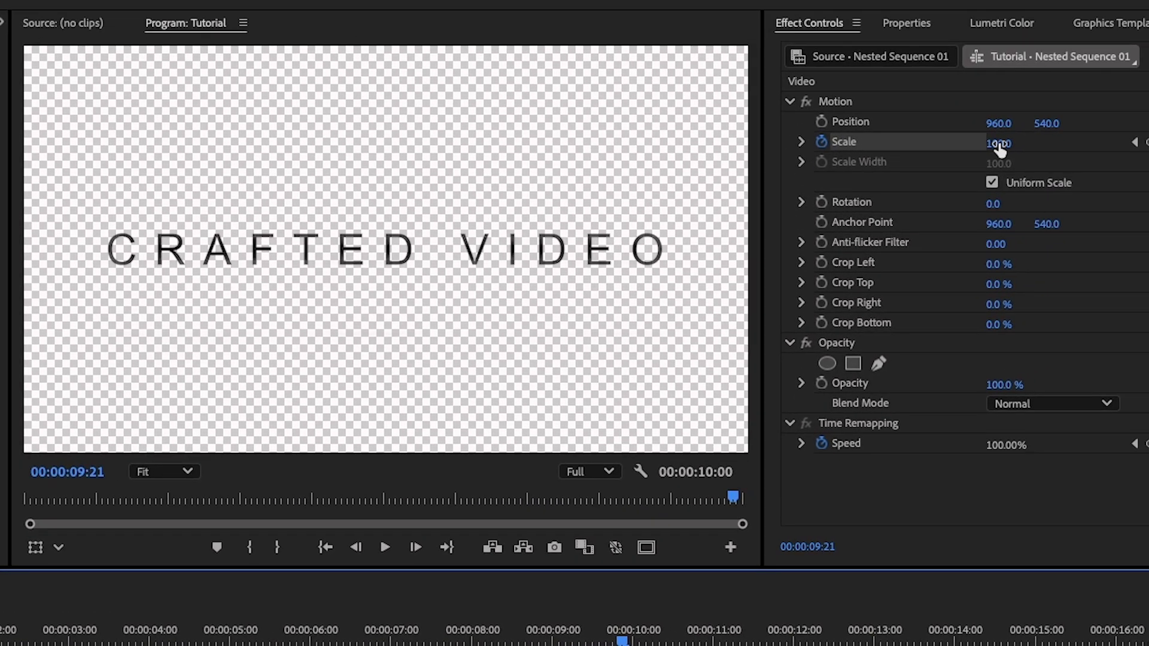
pyautogui.click(998, 144)
pyautogui.write('110')
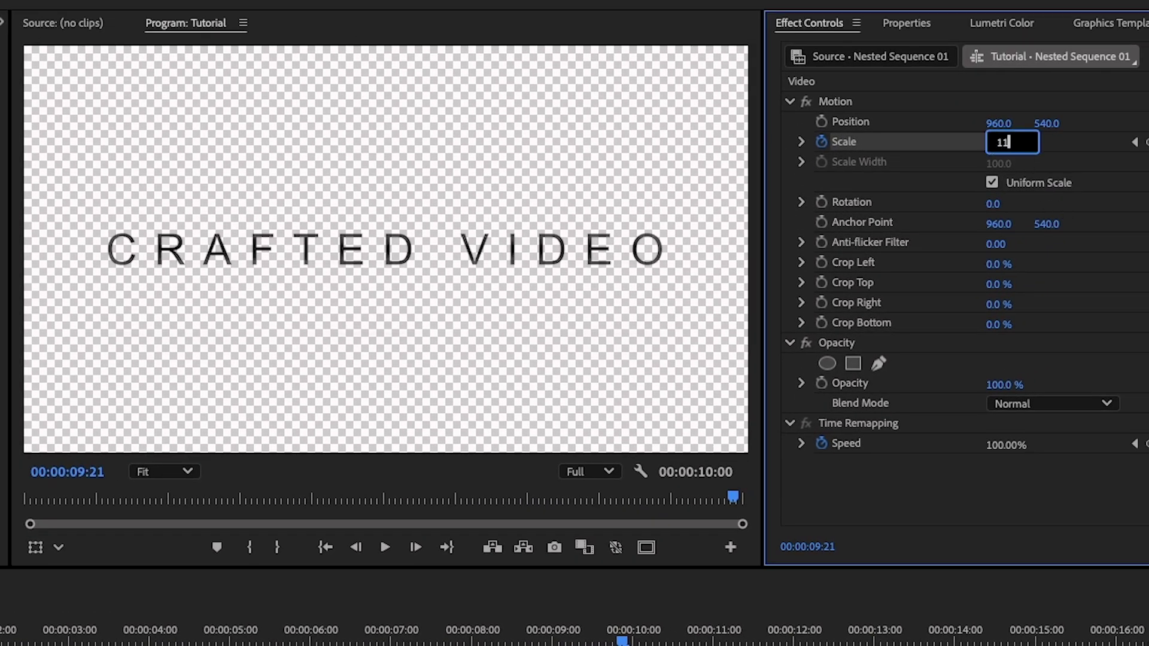
pyautogui.press('Return')
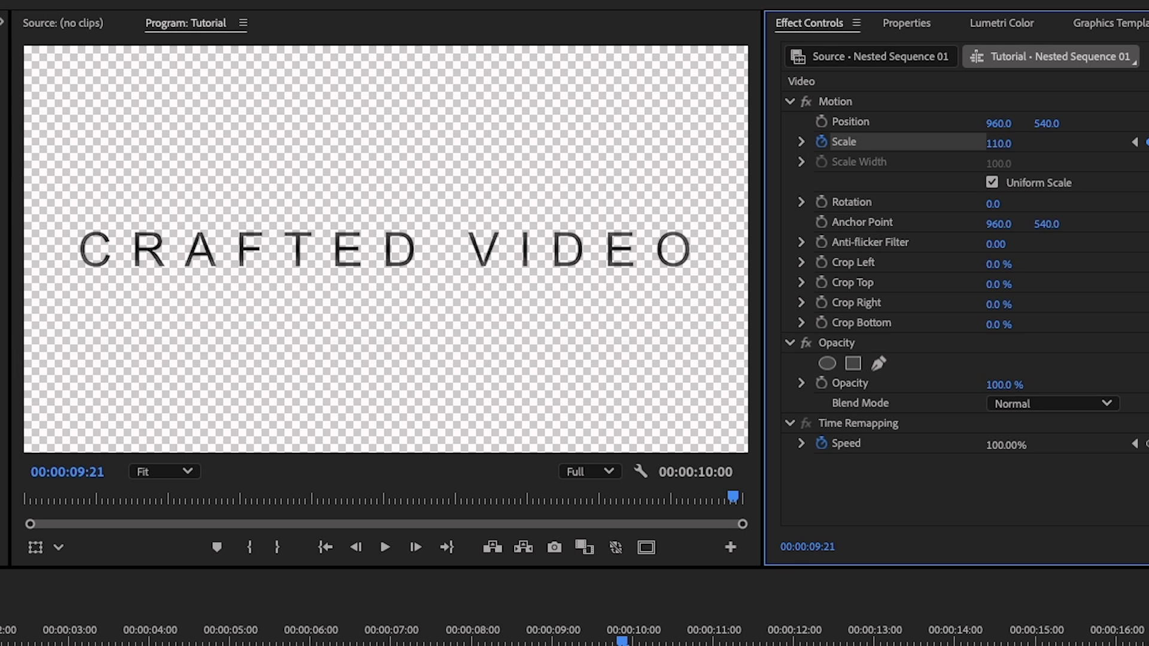
pyautogui.rightClick(1122, 142)
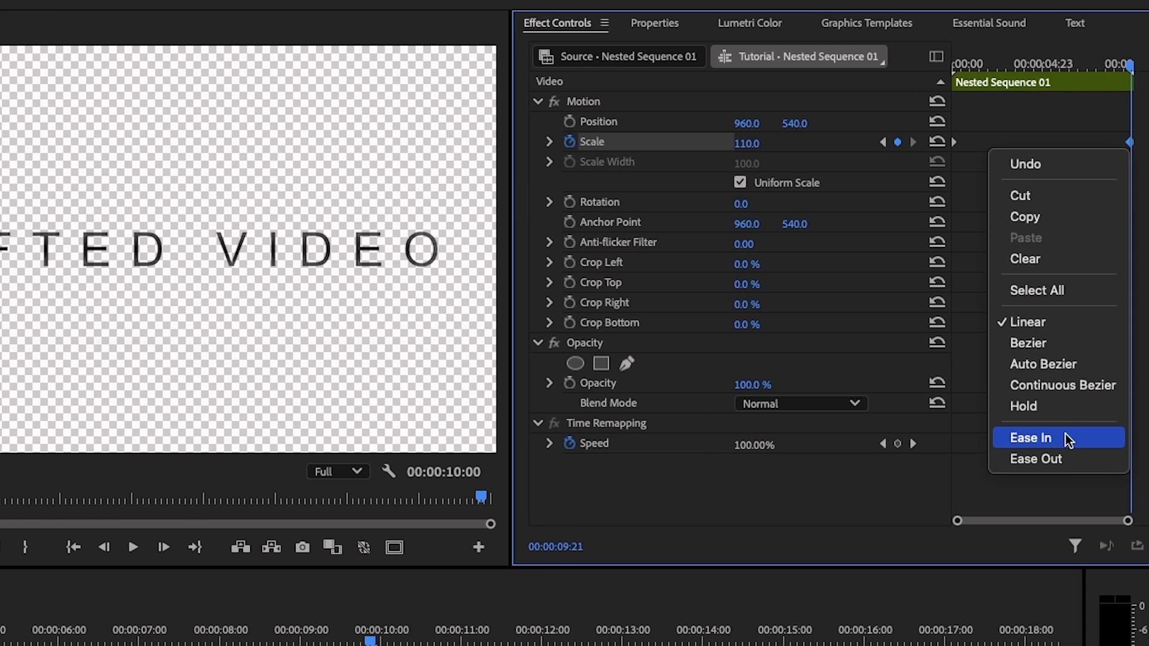
pyautogui.click(1066, 439)
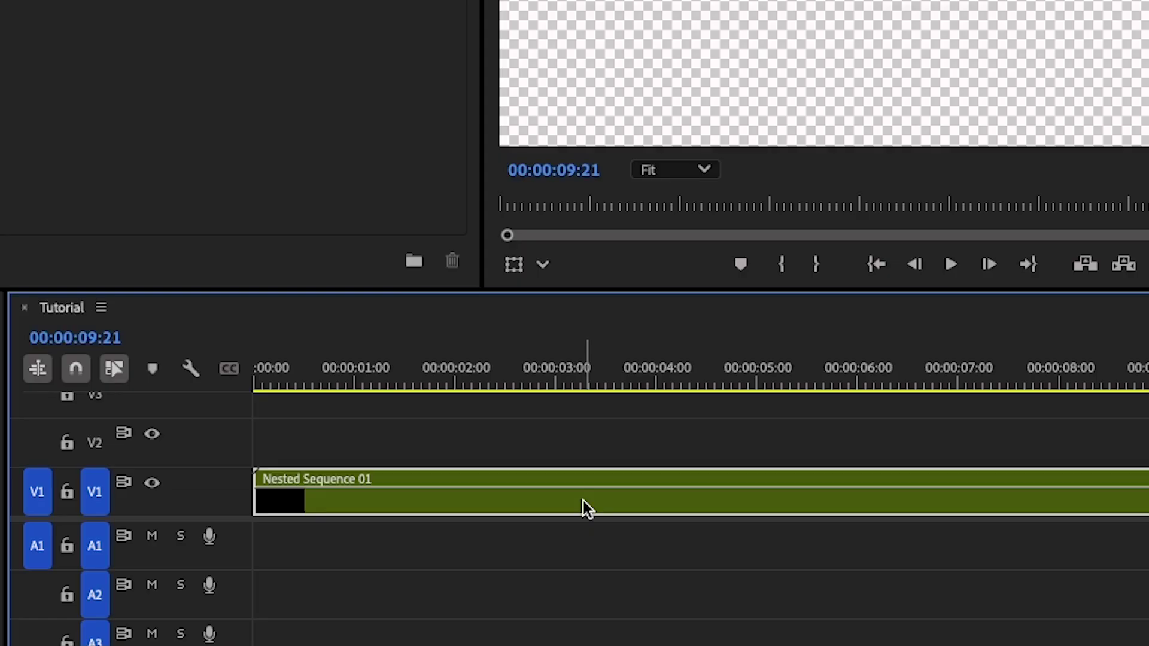
# Place the mixkit night-sky video on V1 beneath the nested title on V2, and lower the title to just above the lake's horizon
pyautogui.moveTo(584, 501); pyautogui.dragTo(572, 453)
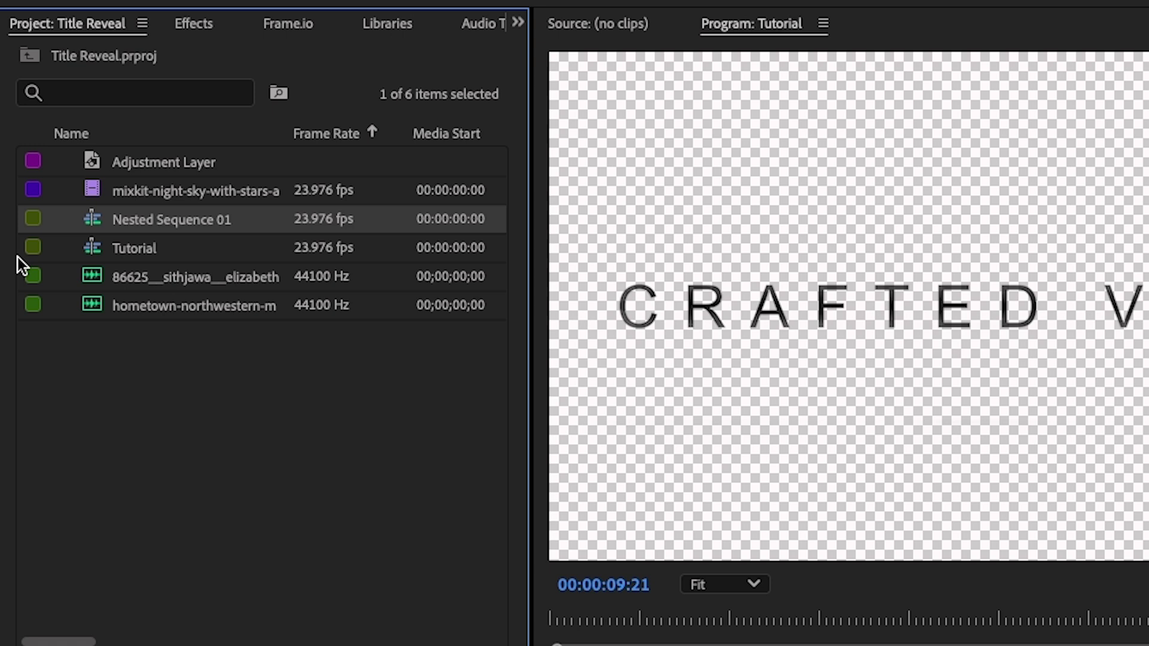
pyautogui.click(99, 192)
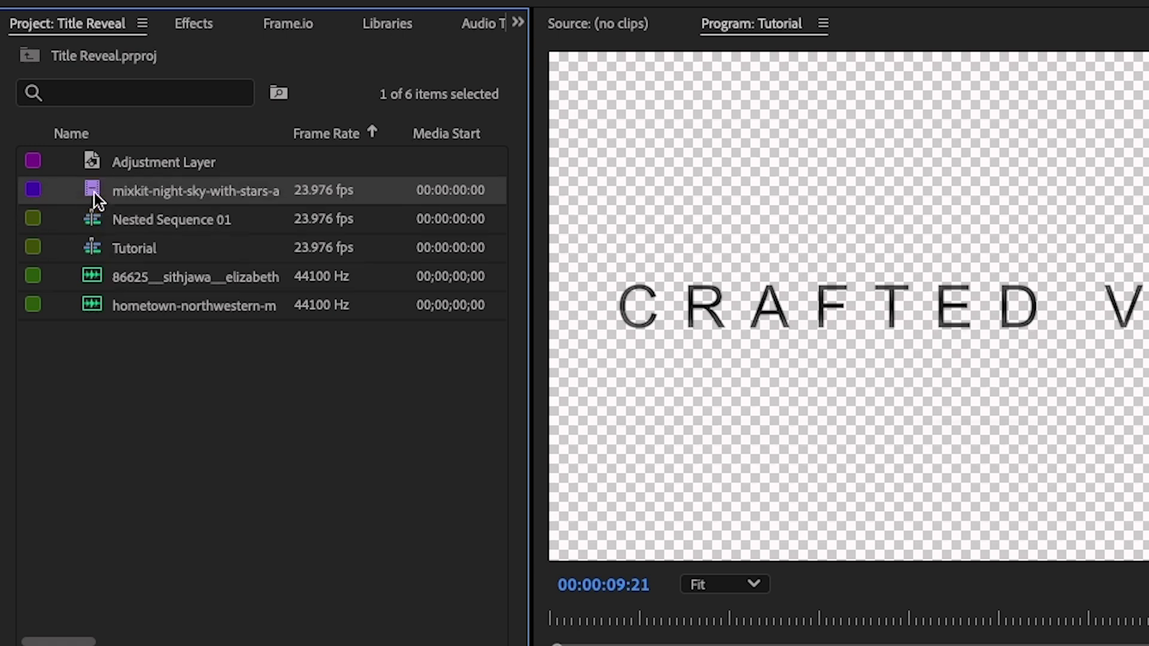
pyautogui.moveTo(91, 191); pyautogui.dragTo(10, 582)
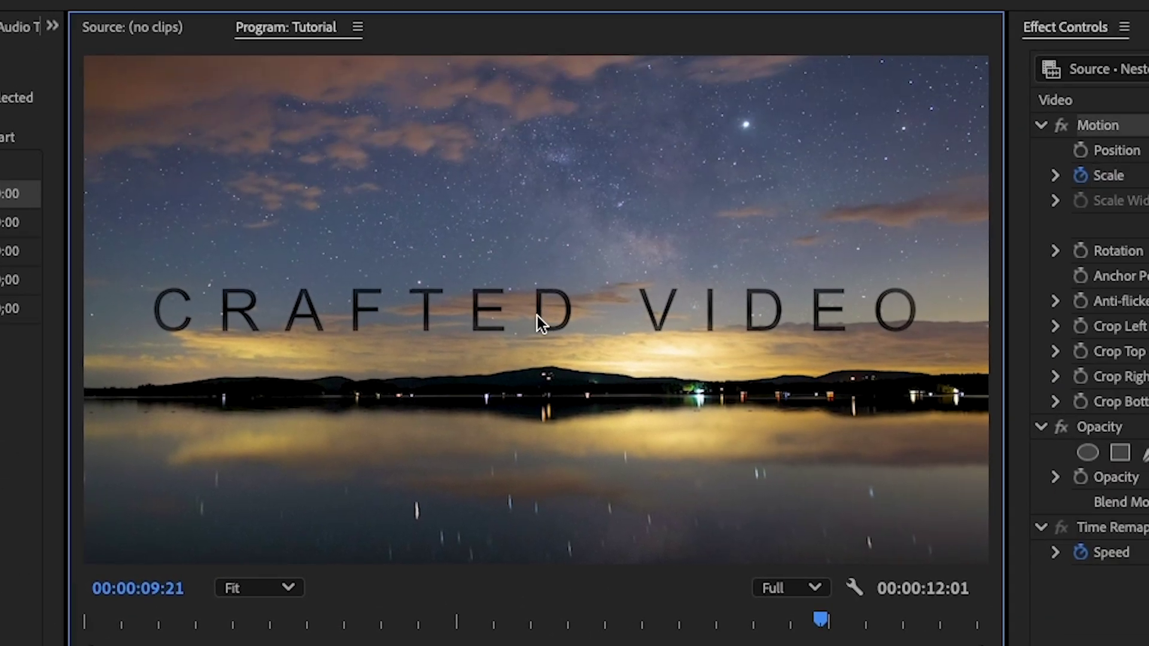
pyautogui.moveTo(537, 316); pyautogui.dragTo(571, 351)
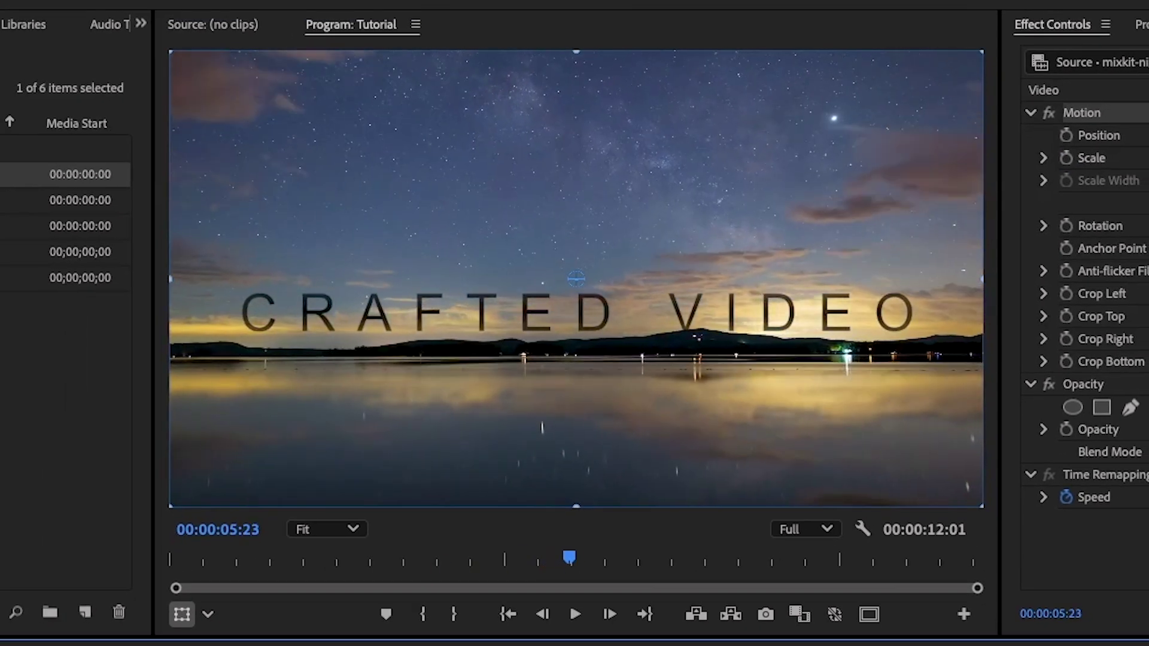
# Add the elizabeth-lake-2-ducks-and-a-plane.mp3 audio to A1 with its opening trimmed off, starting at the beginning of the sequence
pyautogui.doubleClick(3, 252)
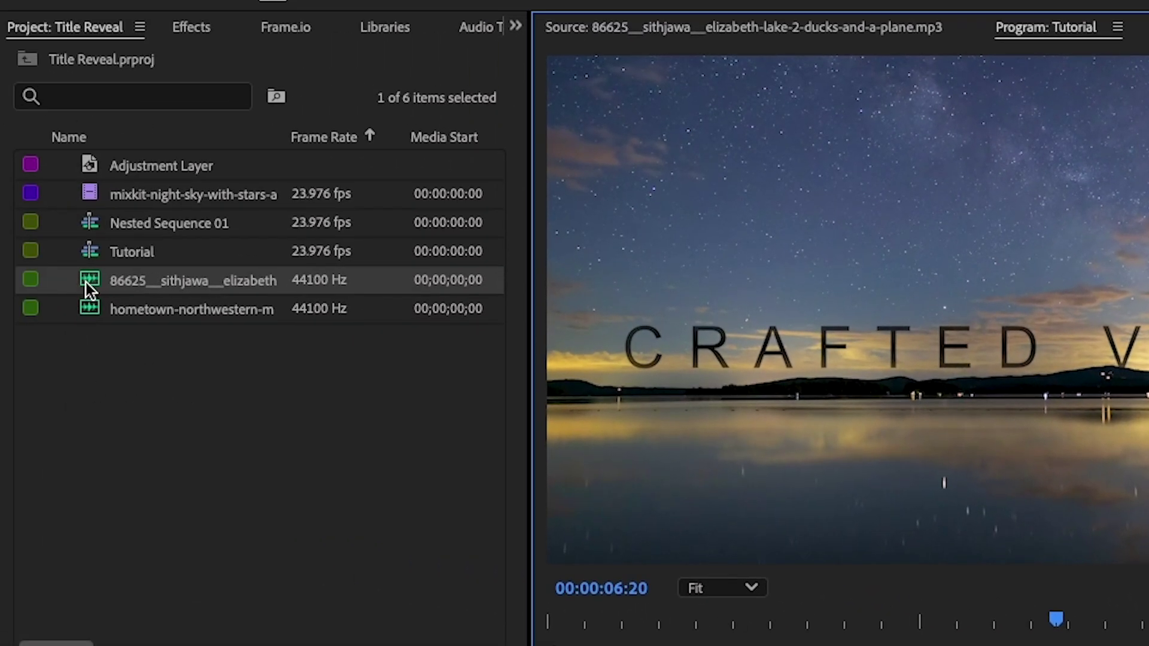
pyautogui.moveTo(89, 278); pyautogui.dragTo(511, 526)
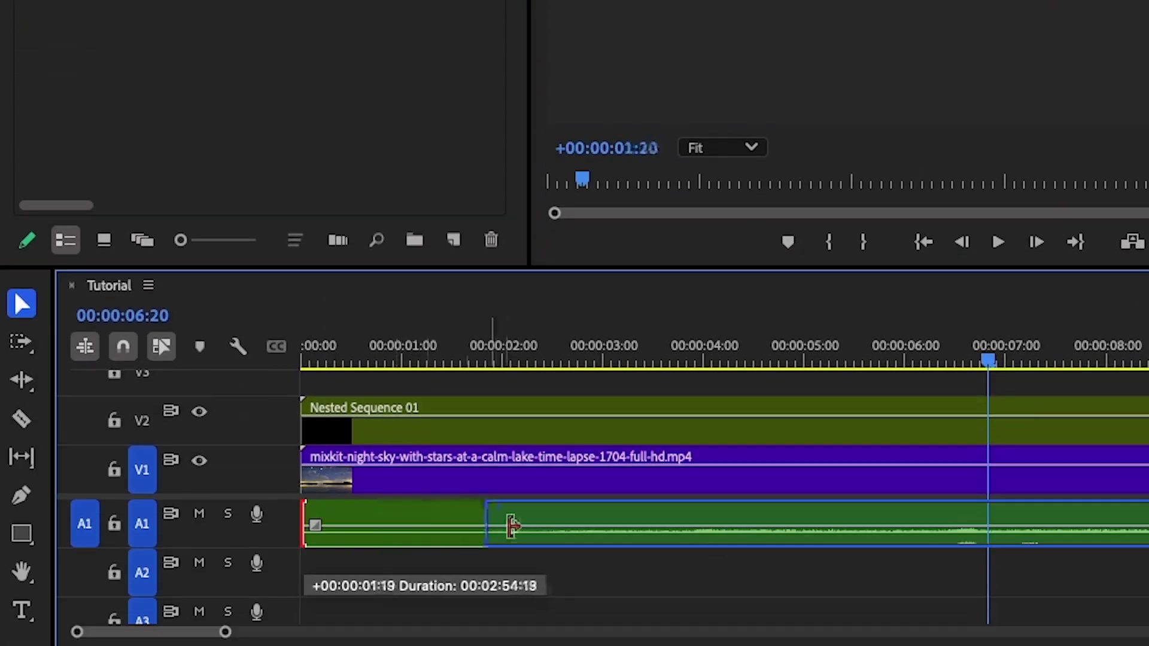
pyautogui.moveTo(662, 544); pyautogui.dragTo(683, 544)
pyautogui.moveTo(782, 516); pyautogui.dragTo(317, 533)
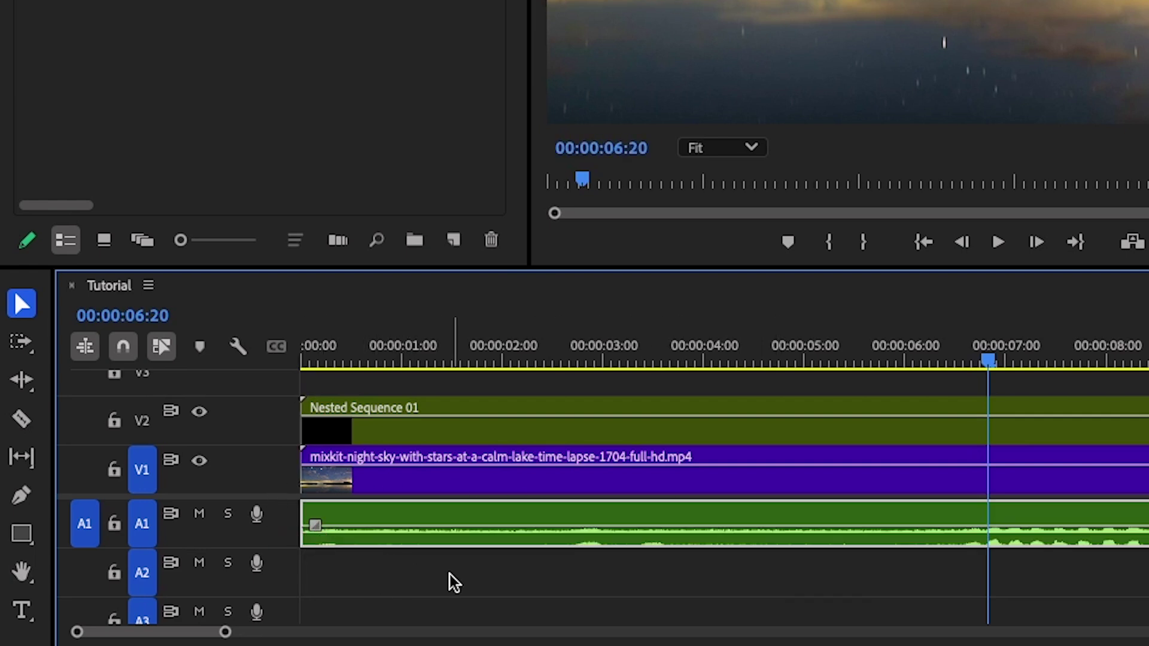
pyautogui.press('v')
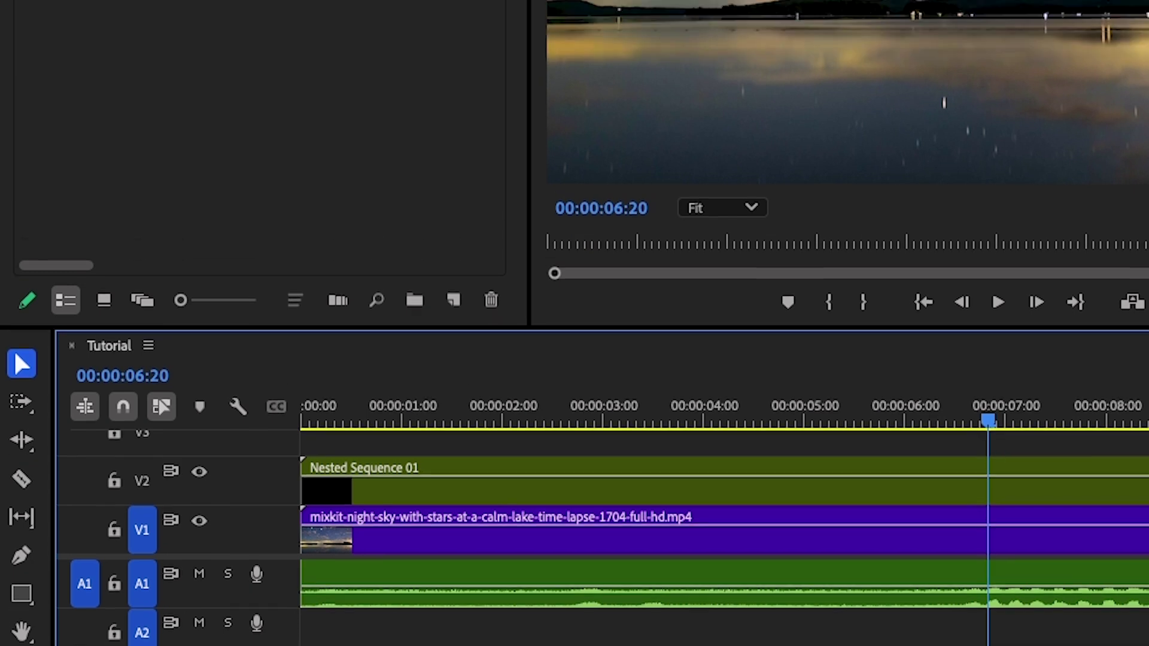